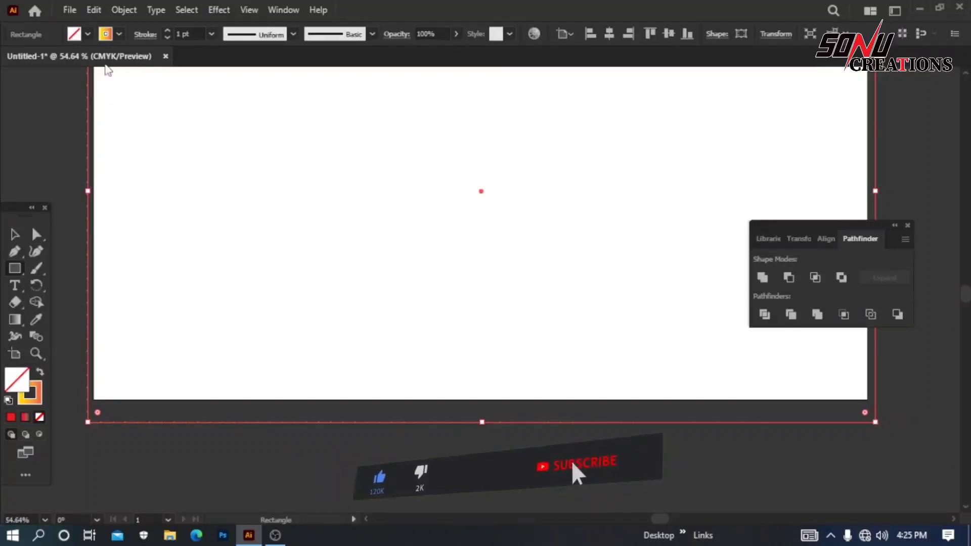
Fill the large background rectangle with black, remove its stroke and deselect it.
left_click(76, 34)
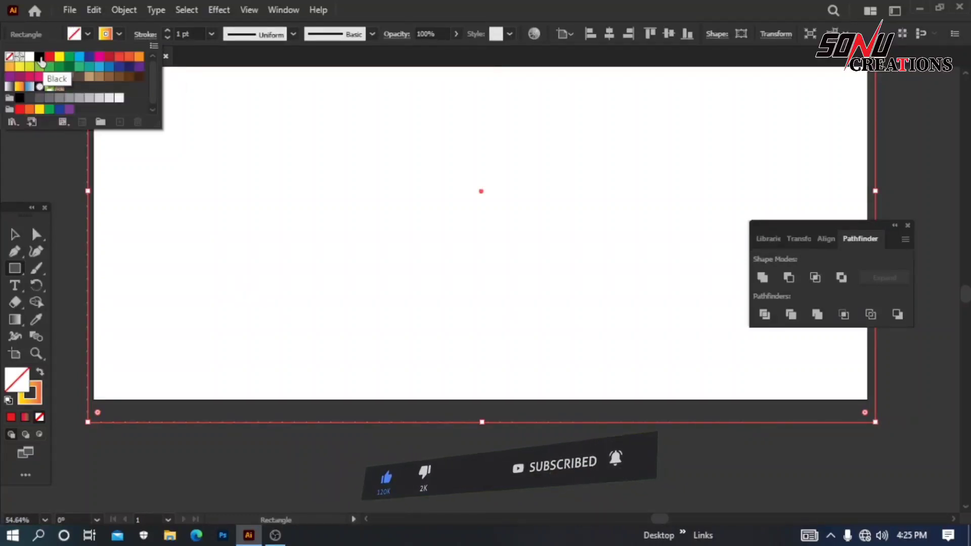
left_click(40, 57)
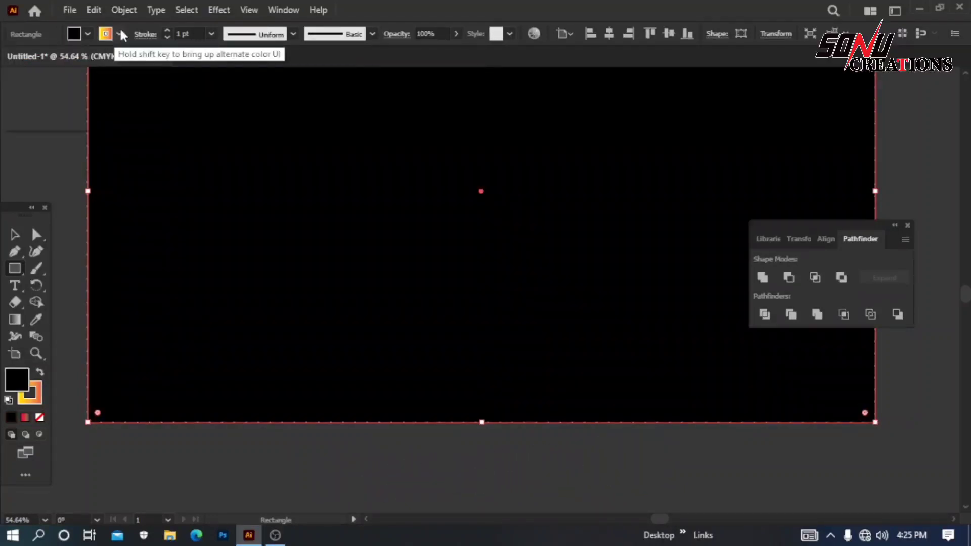
left_click(106, 35)
left_click(9, 57)
key("ctrl+shift+a")
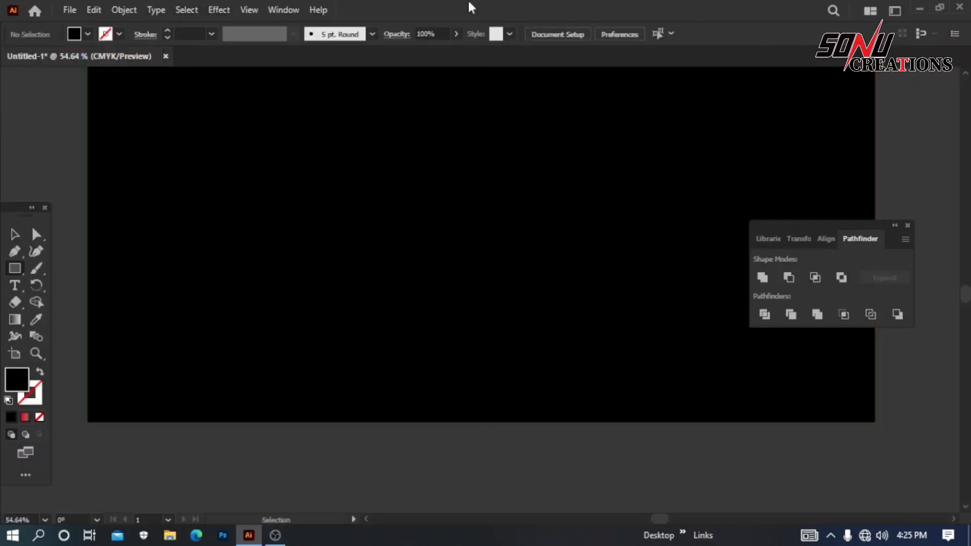
key("ctrl+0")
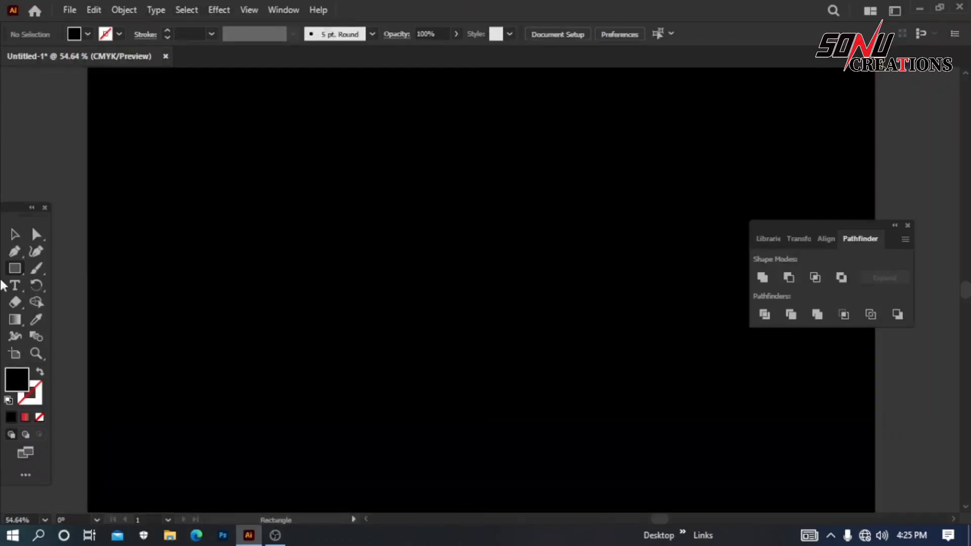
Draw a large circle nearly as tall as the artboard with the Ellipse tool and shift it towards the artboard's centre.
left_click(14, 267)
left_click(52, 284)
left_click_drag(328, 121, 699, 474)
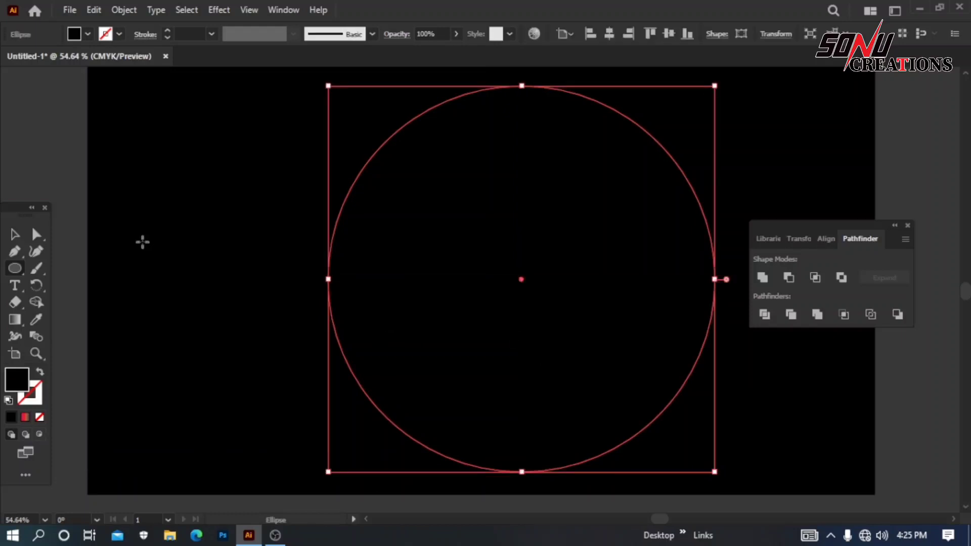
left_click(14, 234)
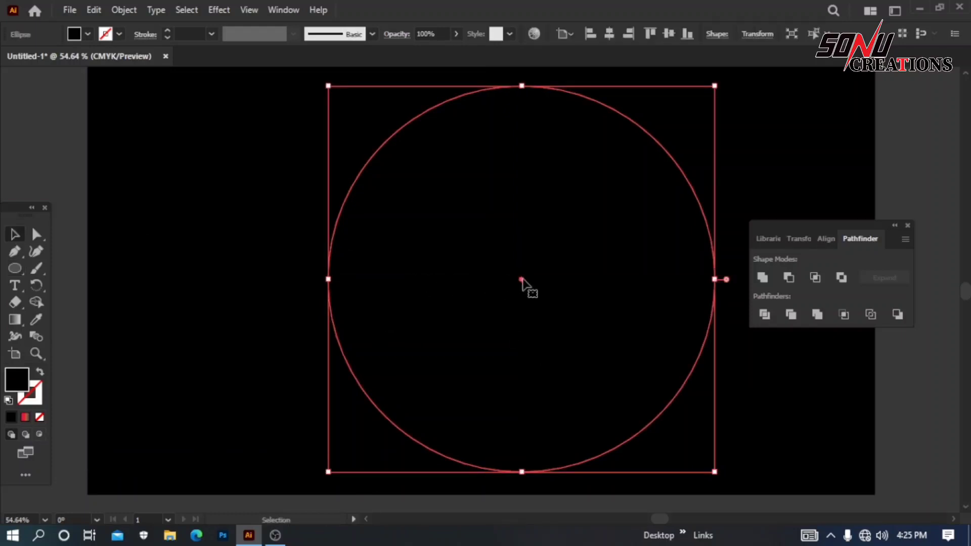
left_click_drag(521, 279, 448, 281)
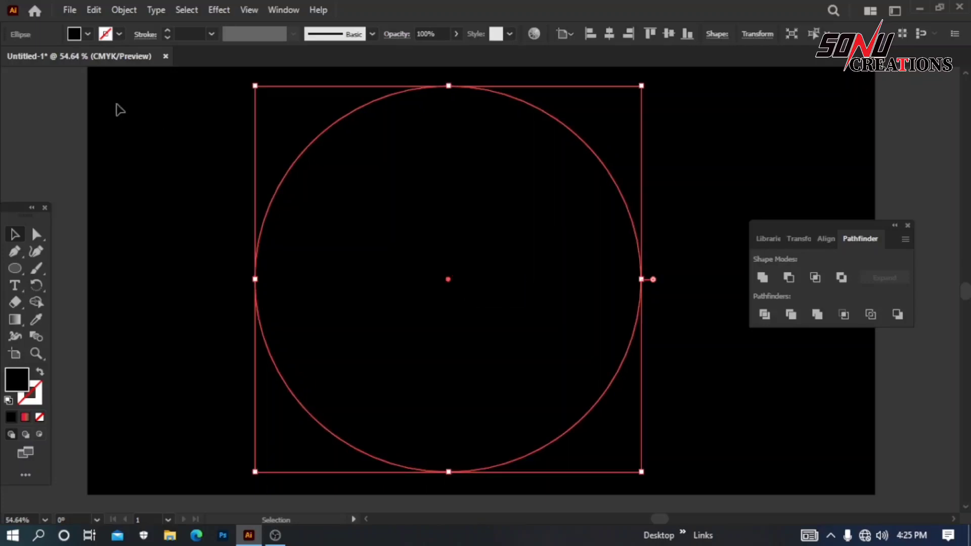
Give the circle no fill and a yellow stroke with a weight of 20 pt.
left_click(81, 35)
left_click(9, 57)
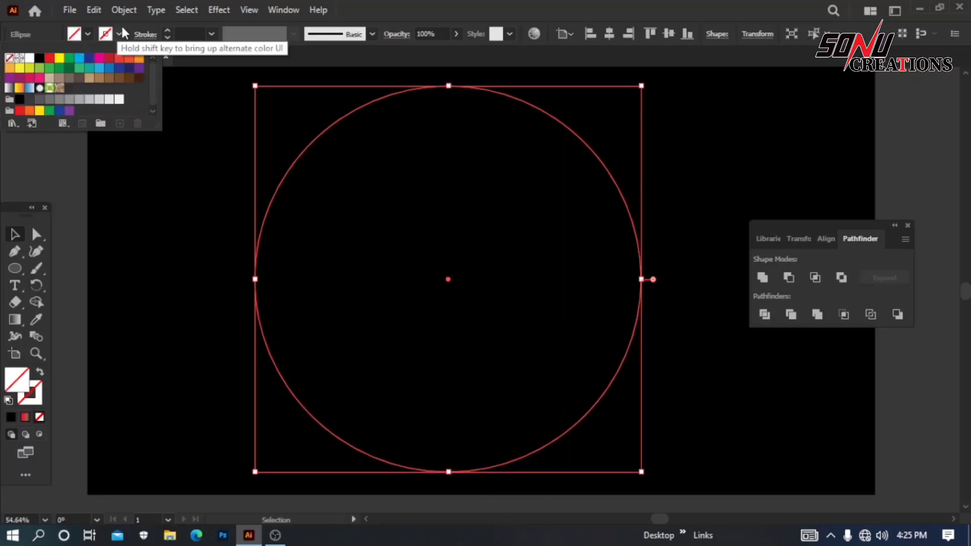
left_click(120, 35)
left_click(120, 34)
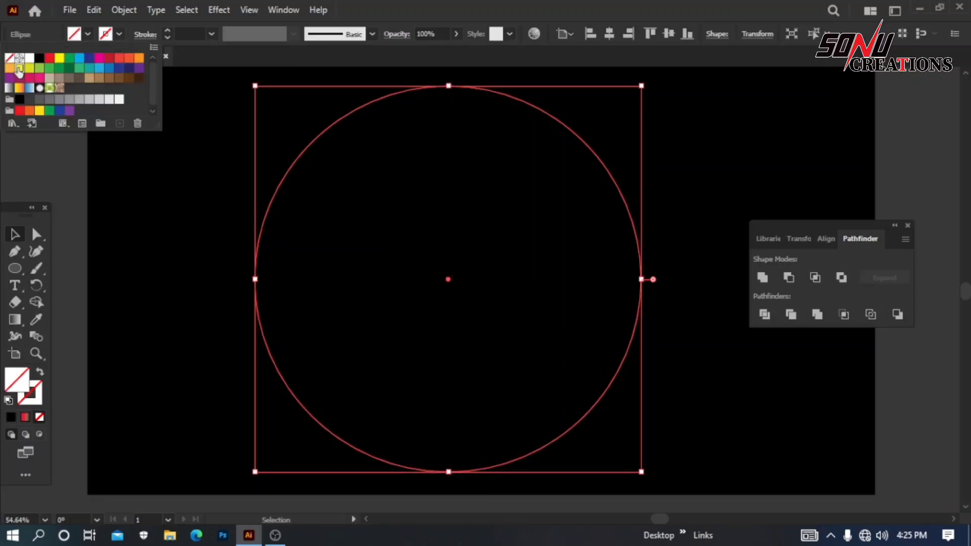
left_click(22, 67)
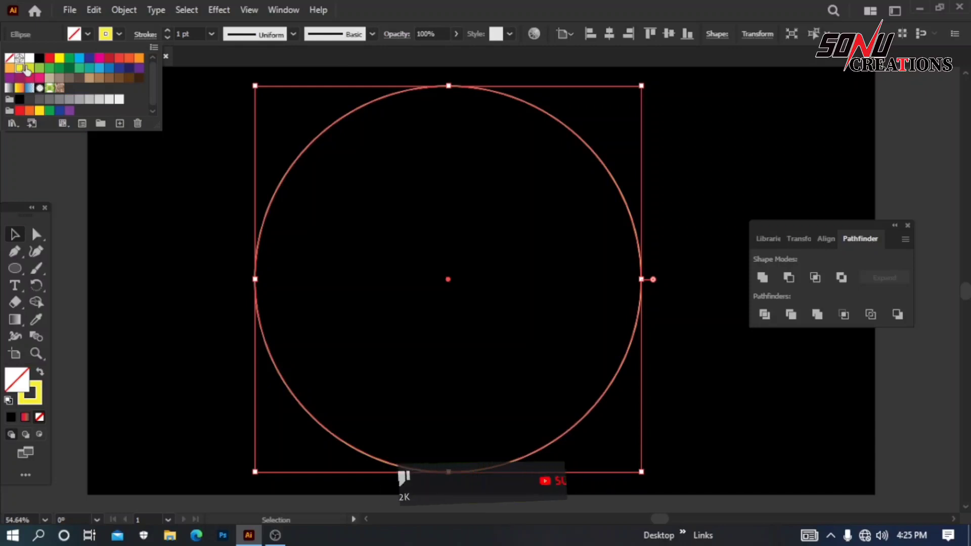
left_click(210, 33)
left_click(211, 34)
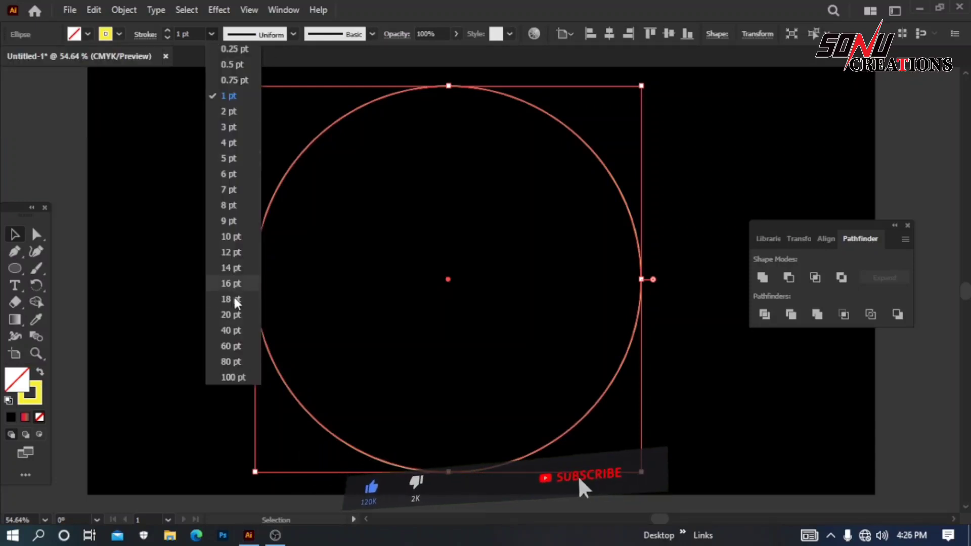
left_click(228, 314)
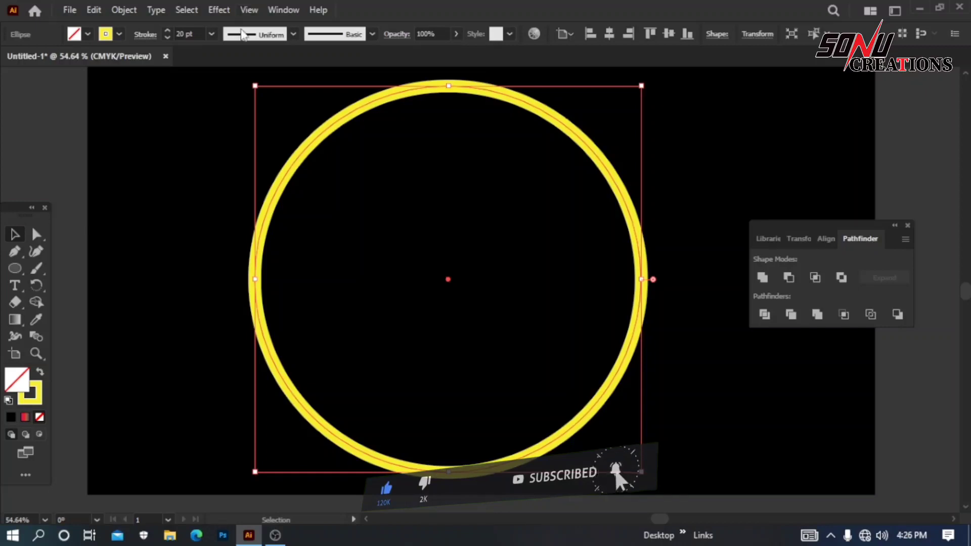
Draw a straight vertical line through the circle that extends slightly beyond it at both ends.
left_click(12, 265)
left_click(66, 336)
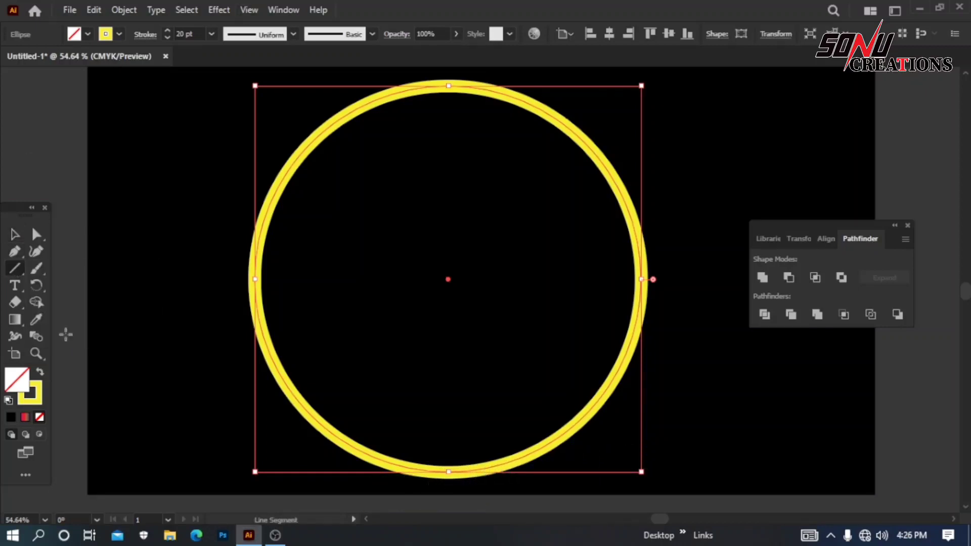
mouse_move(403, 69)
left_mouse_down()
mouse_move(405, 169)
mouse_move(377, 427)
mouse_move(390, 490)
left_mouse_up()
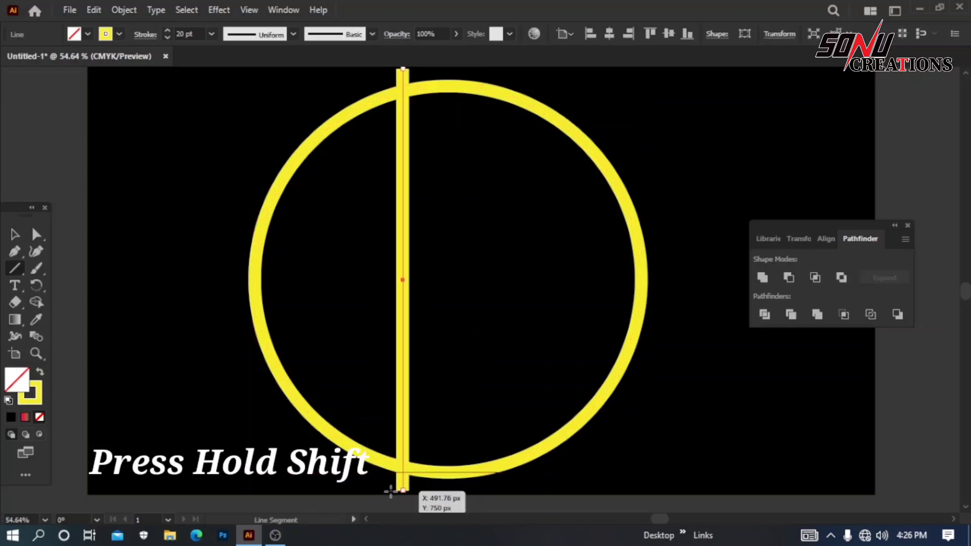
Select the circle and the line and align them to each other on their centres.
left_click(15, 234)
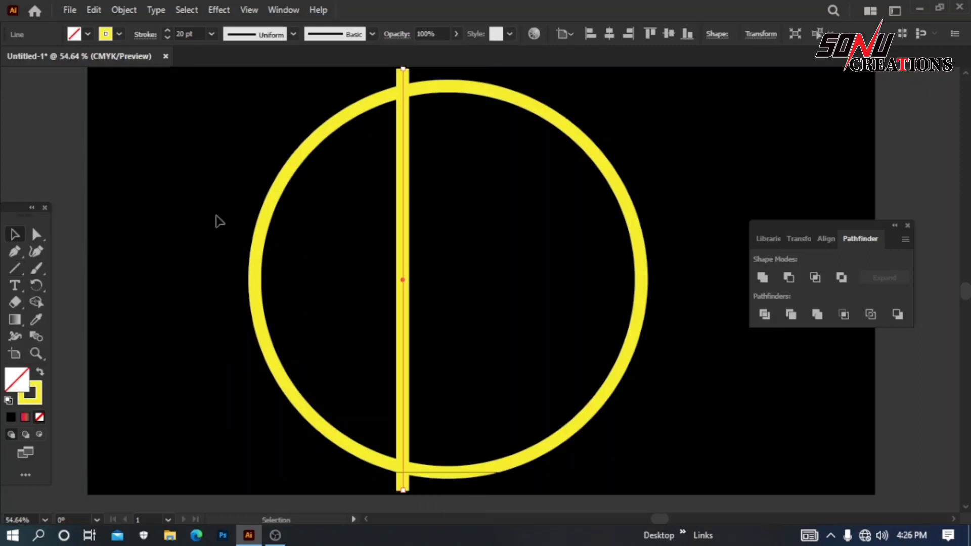
left_click_drag(234, 106, 463, 228)
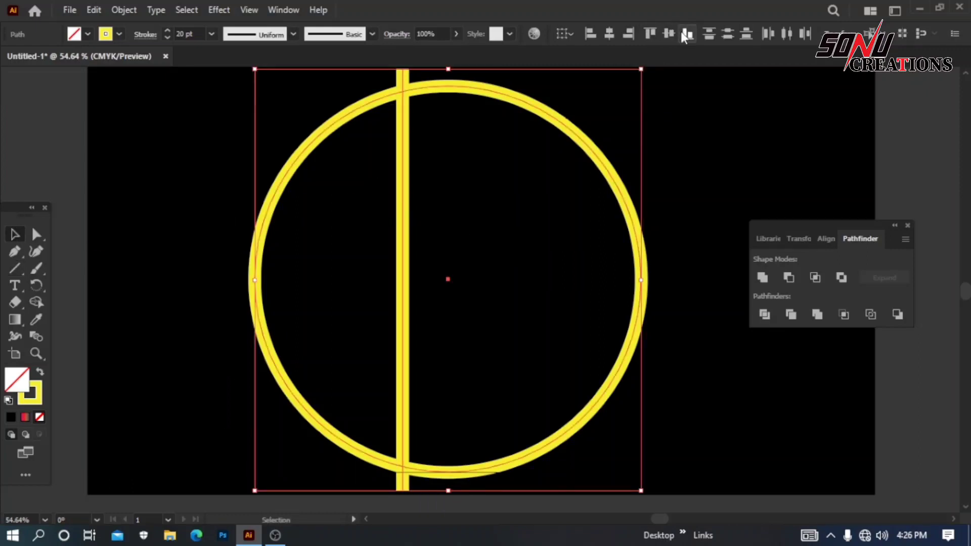
left_click(664, 35)
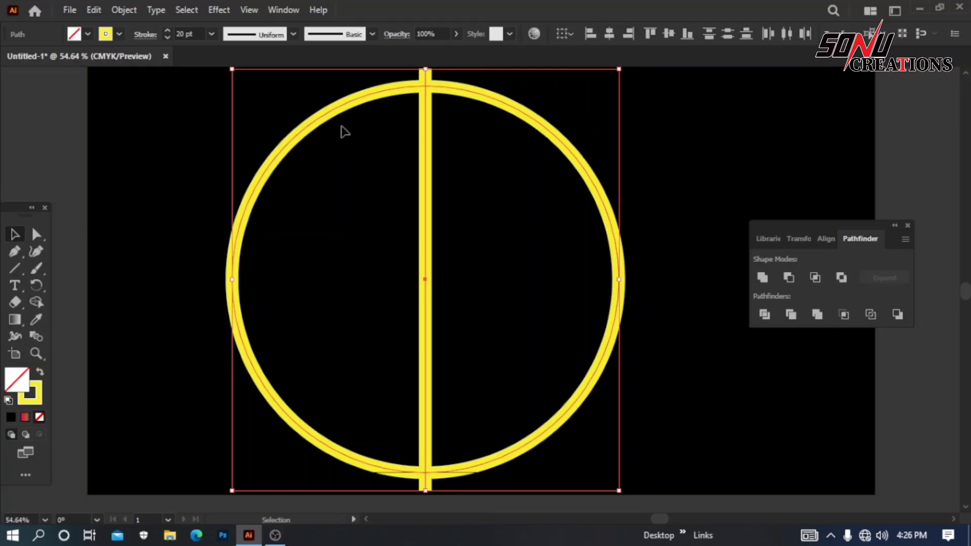
left_click(149, 180)
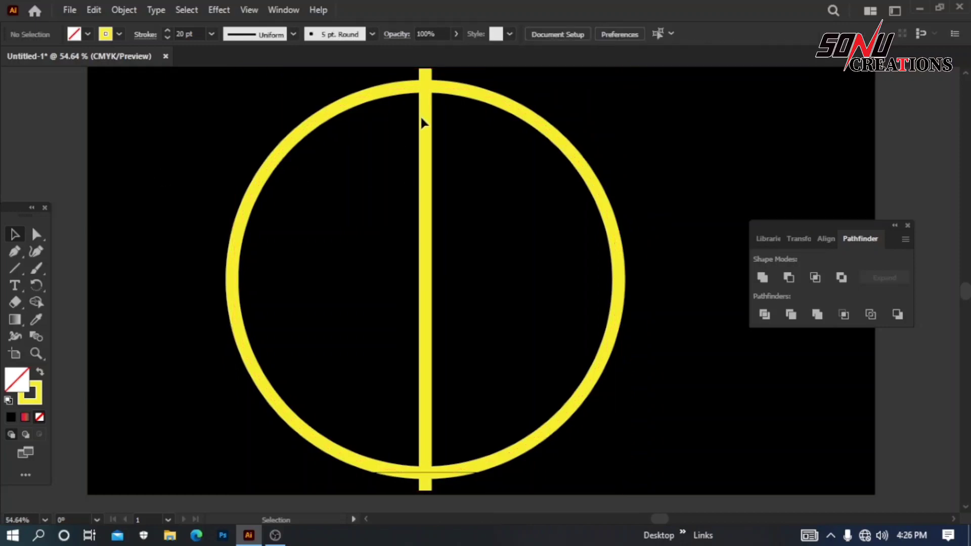
Create a copy of the vertical line rotated 60° about the circle's centre, and repeat the transformation for a third line.
left_click(425, 80)
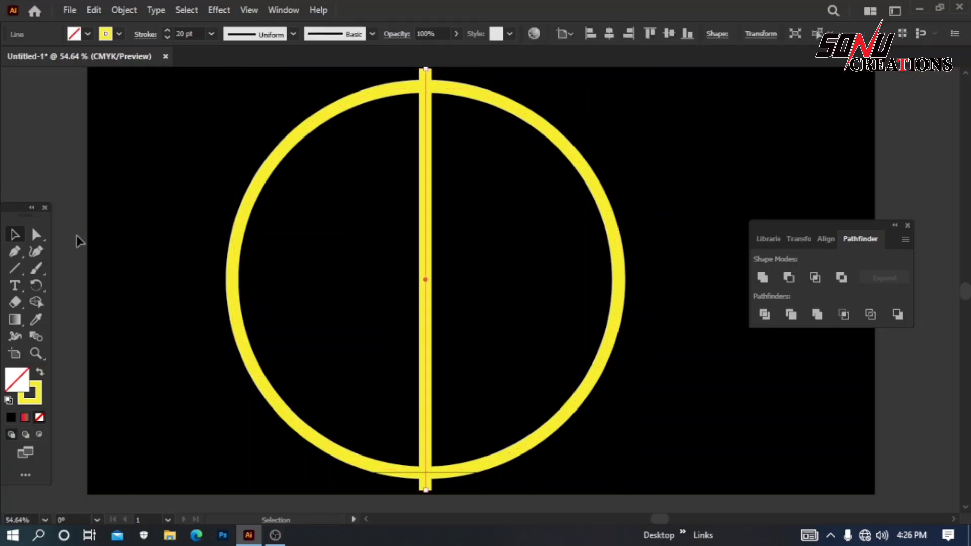
left_click(32, 286)
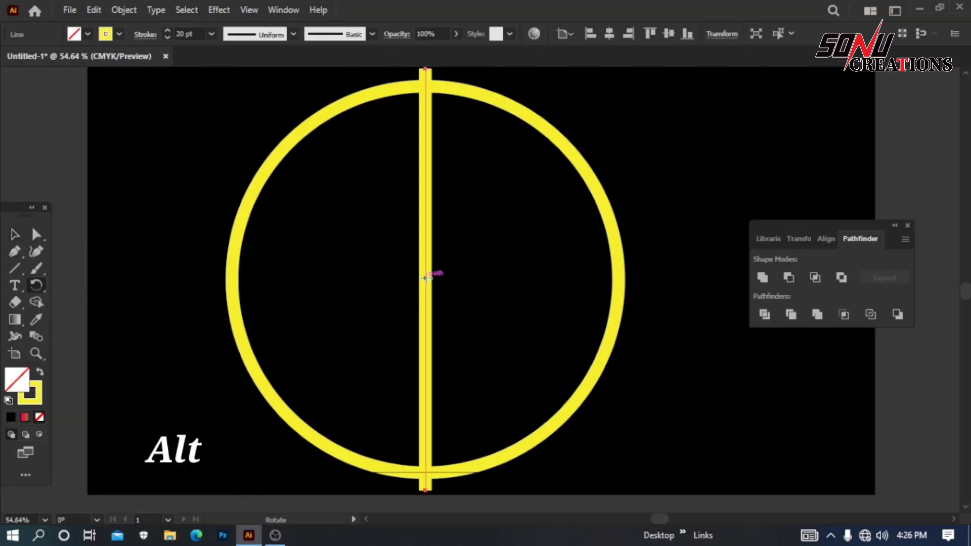
left_click(426, 282, "alt")
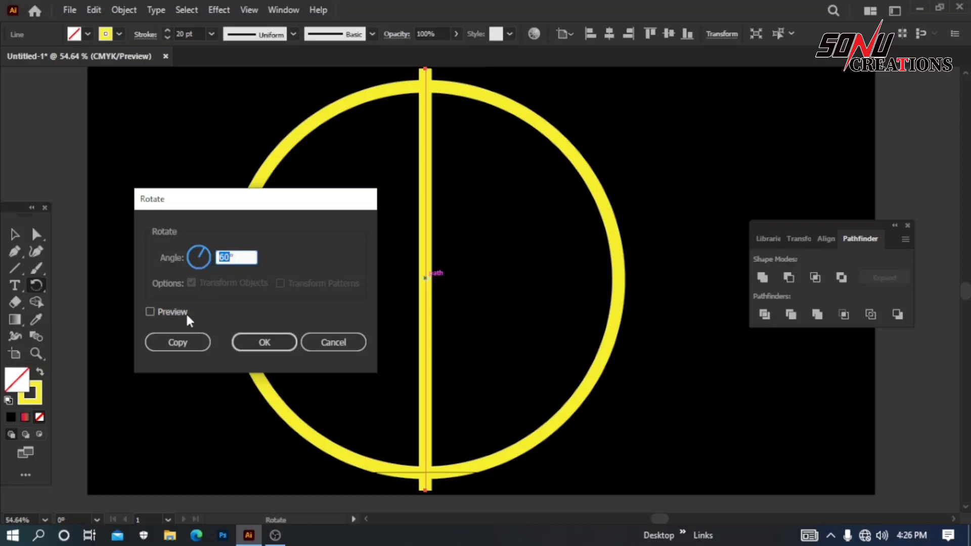
left_click(148, 311)
left_click(148, 311)
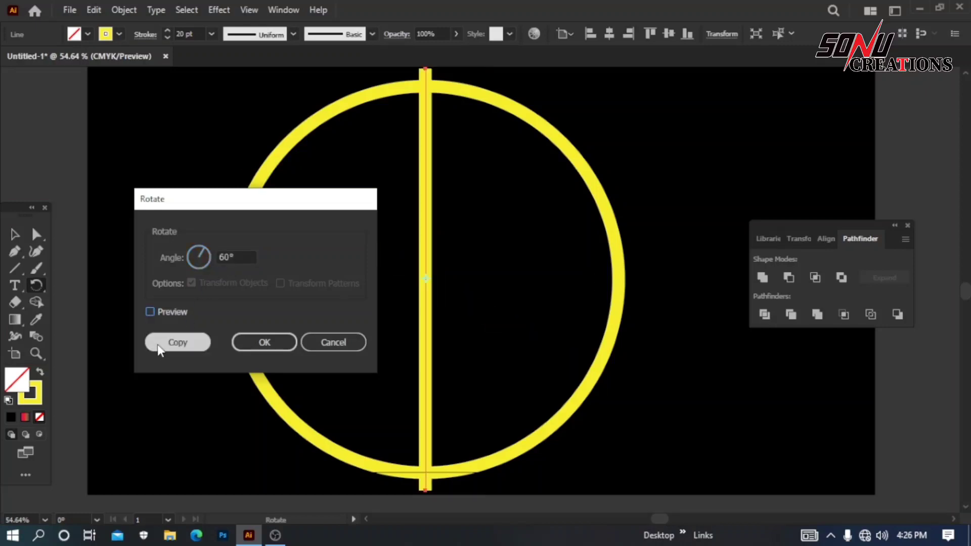
left_click(159, 345)
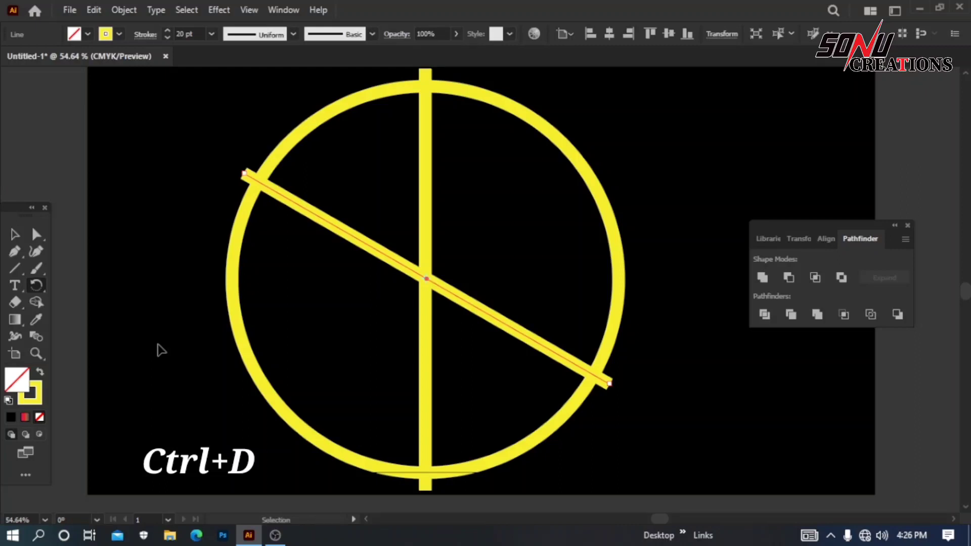
key("ctrl+d")
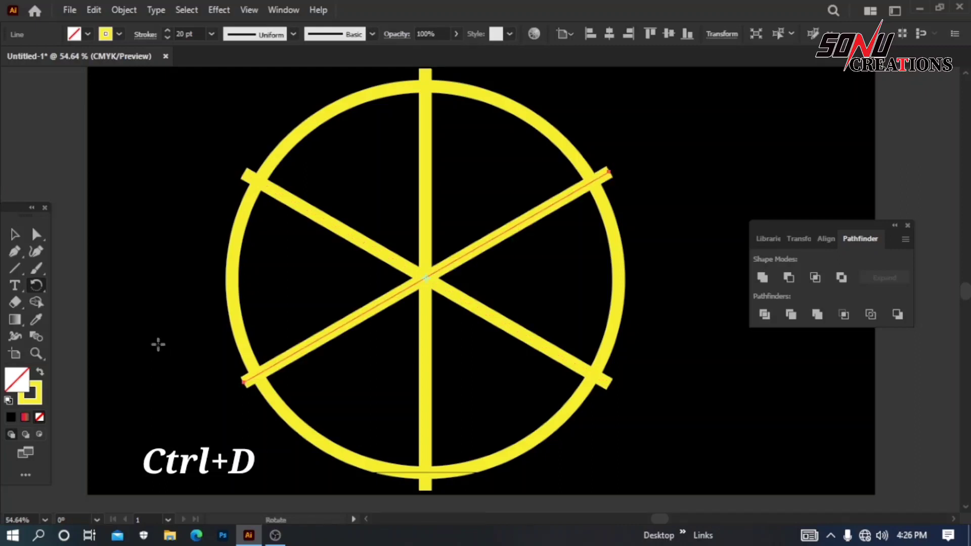
Split the circle along the three crossing lines with Pathfinder Divide and try to ungroup the resulting pieces.
left_click(14, 234)
left_click_drag(218, 78, 635, 465)
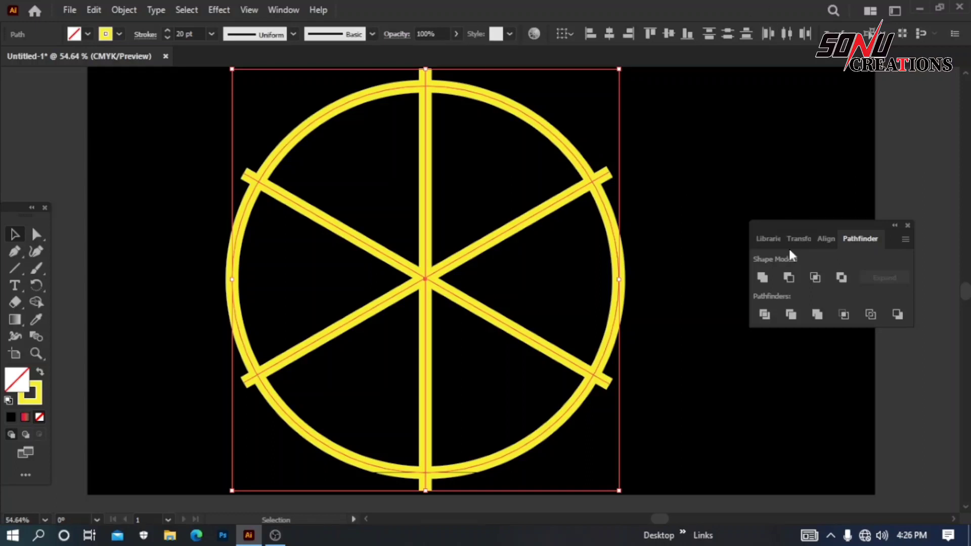
left_click(764, 316)
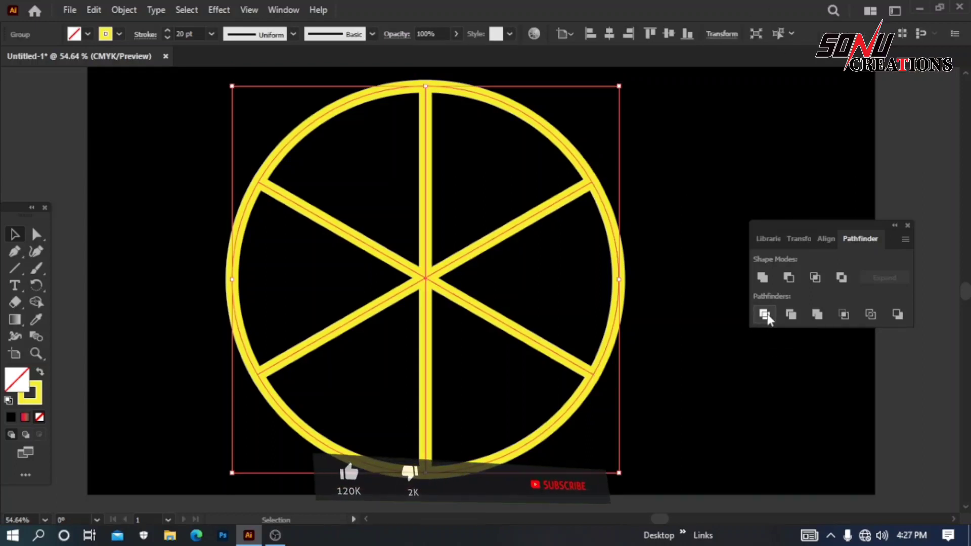
left_click(35, 234)
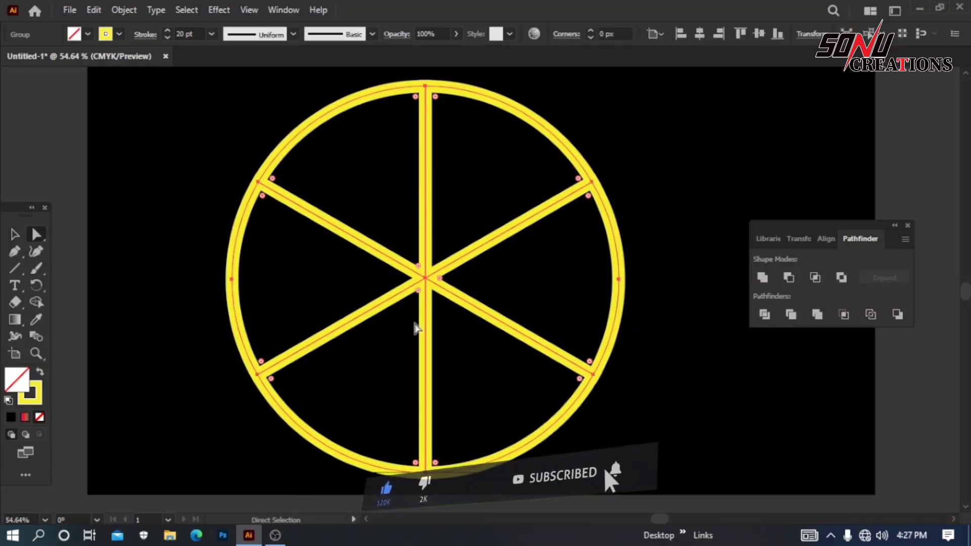
right_click(432, 354)
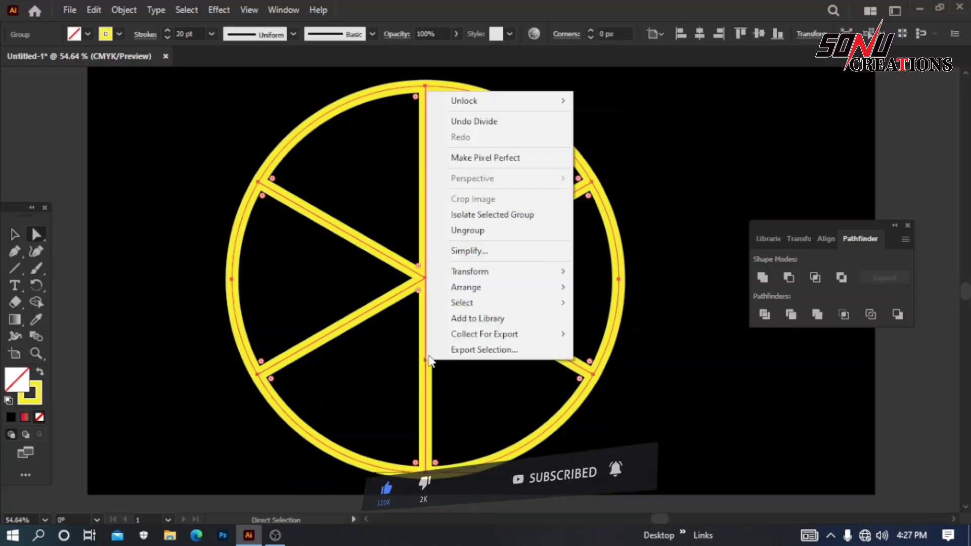
left_click(466, 232)
Select the crossing spokes at the circle's centre with Direct Selection and delete them, leaving the outer arcs.
left_click_drag(365, 219, 480, 345)
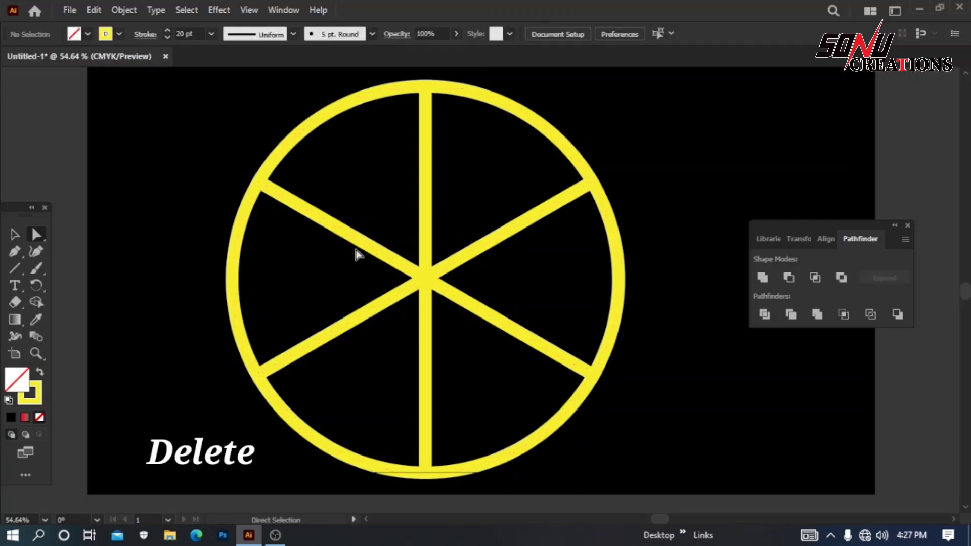
left_click_drag(376, 208, 473, 331)
key("Delete")
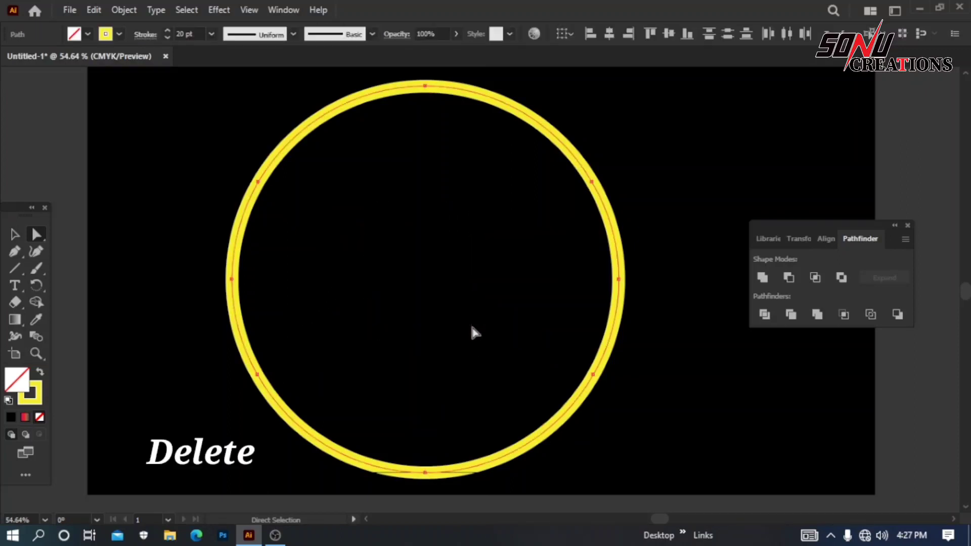
Apply the triangular width profile to the whole ring so each arc's stroke tapers from thick to thin.
key("v")
left_click(234, 190)
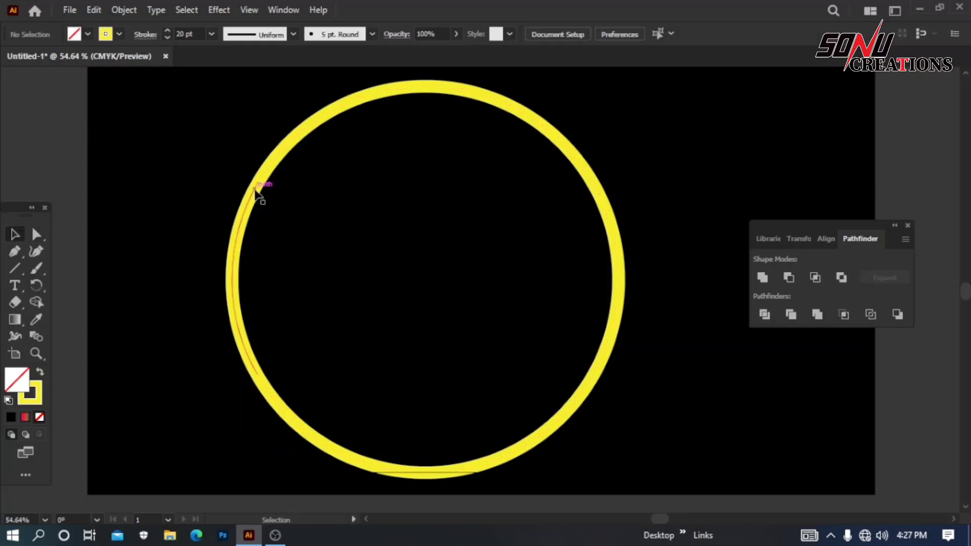
left_click(256, 190)
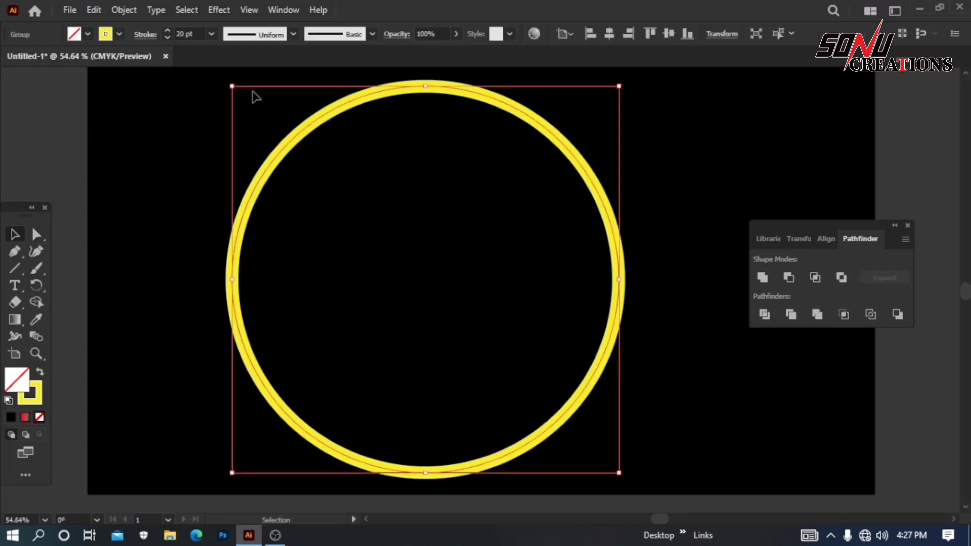
left_click(372, 34)
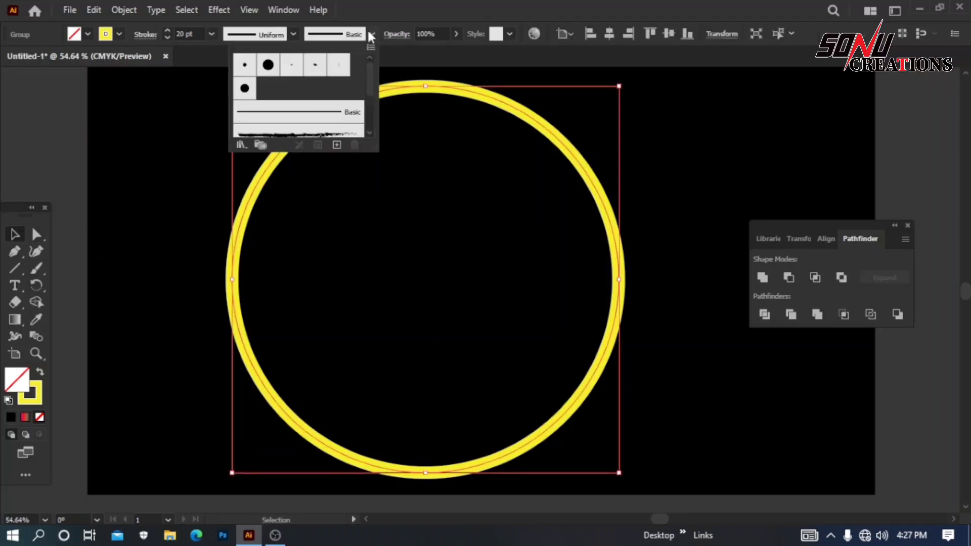
left_click(294, 33)
left_click(293, 34)
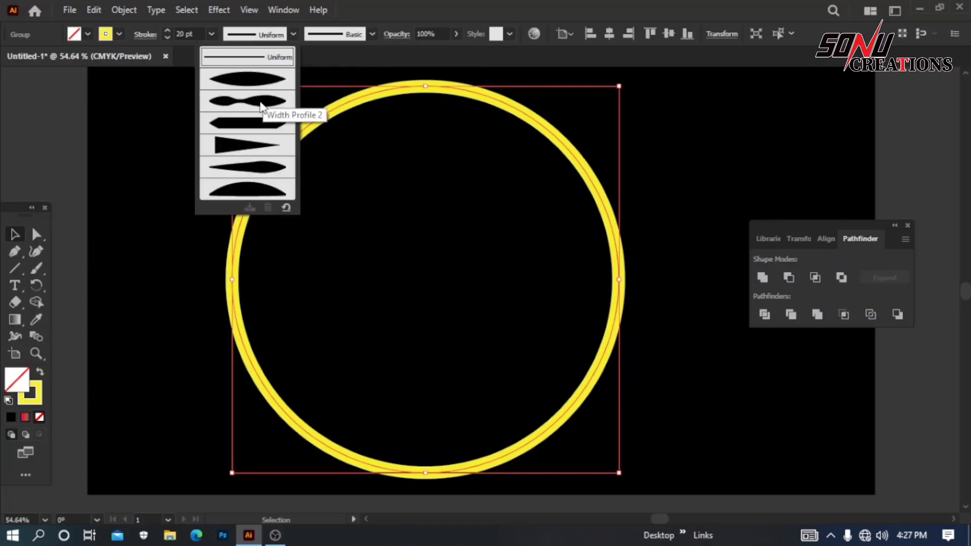
left_click(253, 146)
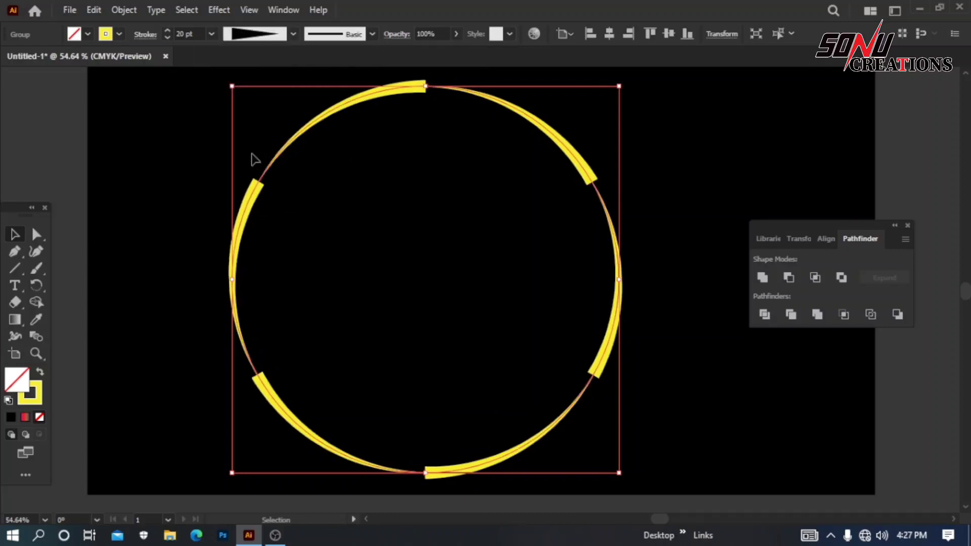
Give the ring's stroke round caps and turn on a dashed line with a 0 pt dash and 20 pt gap.
left_click(145, 35)
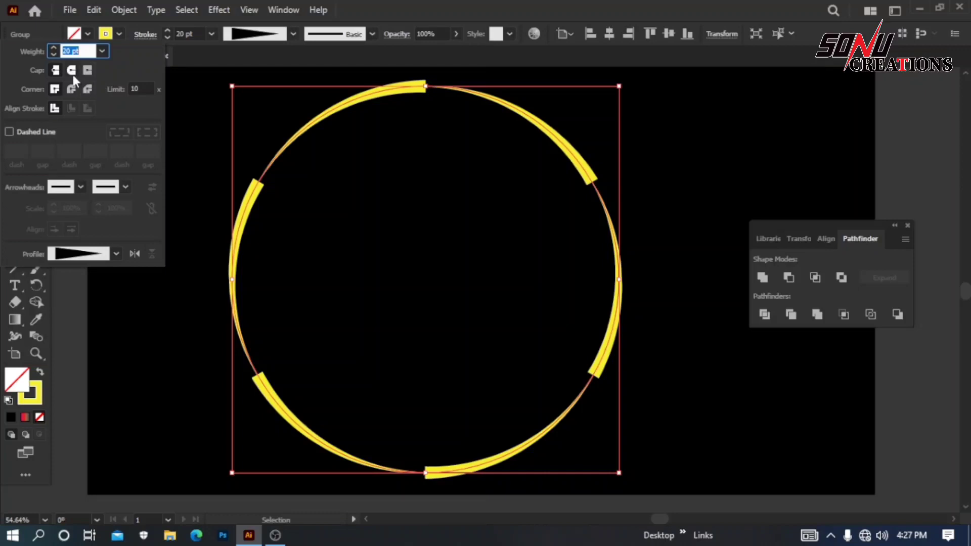
left_click(72, 71)
left_click(87, 71)
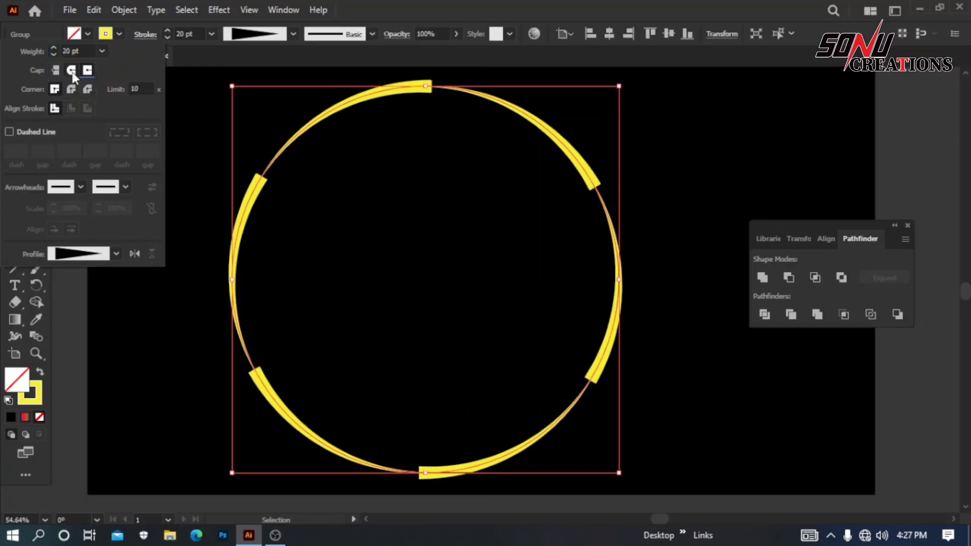
left_click(71, 72)
left_click(68, 93)
left_click(56, 92)
left_click(9, 131)
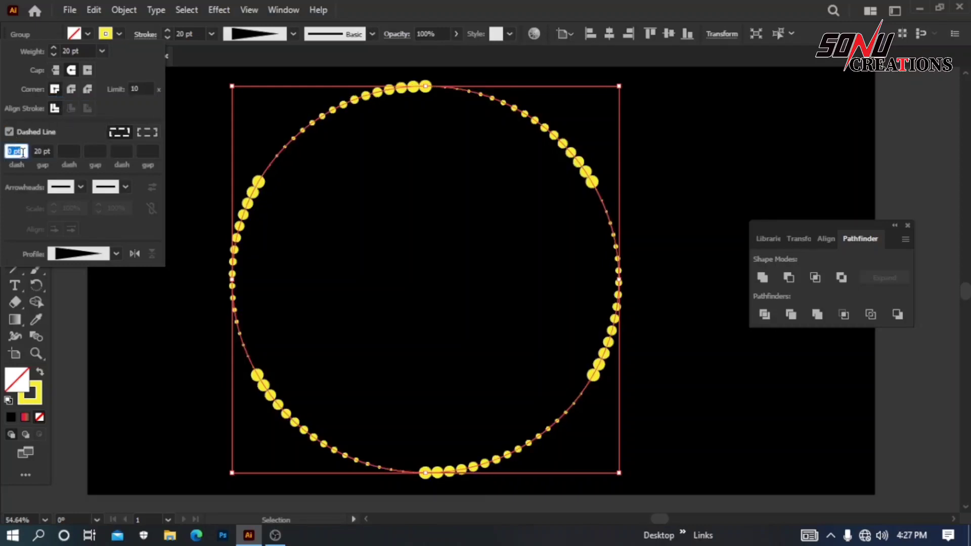
Try dash gaps of 18 pt and 21 pt on the dotted ring, and return the gap to 20 pt.
left_click(41, 147)
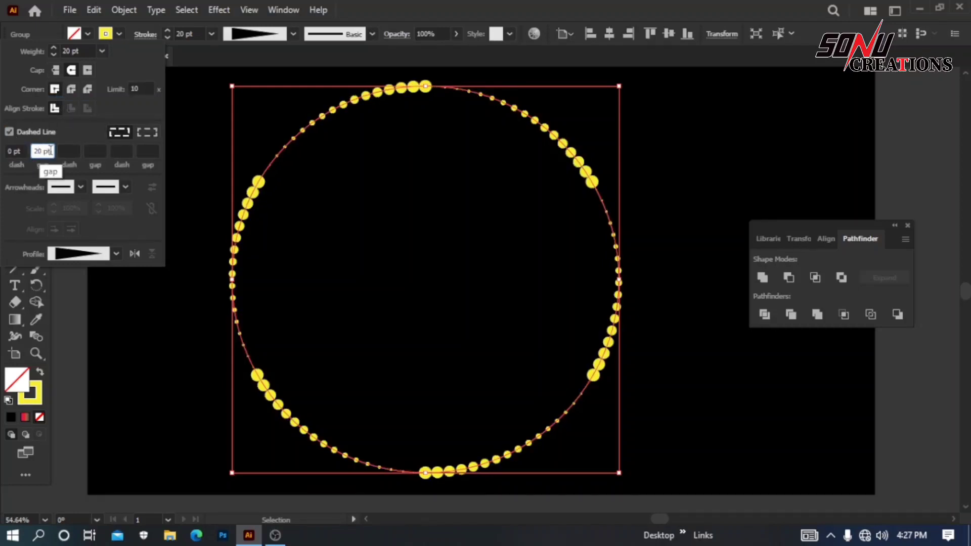
key("Down")
key("Down")
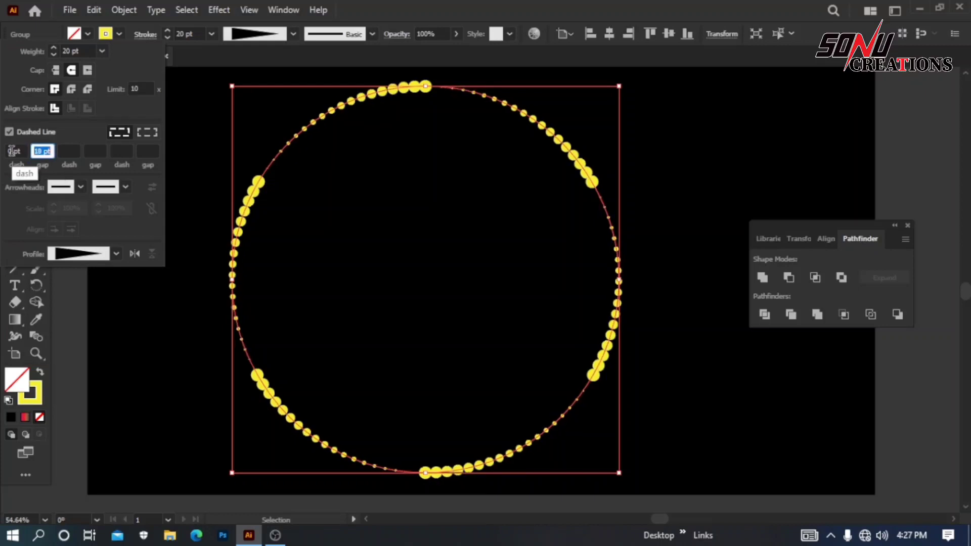
key("Up")
key("Up")
key("Up")
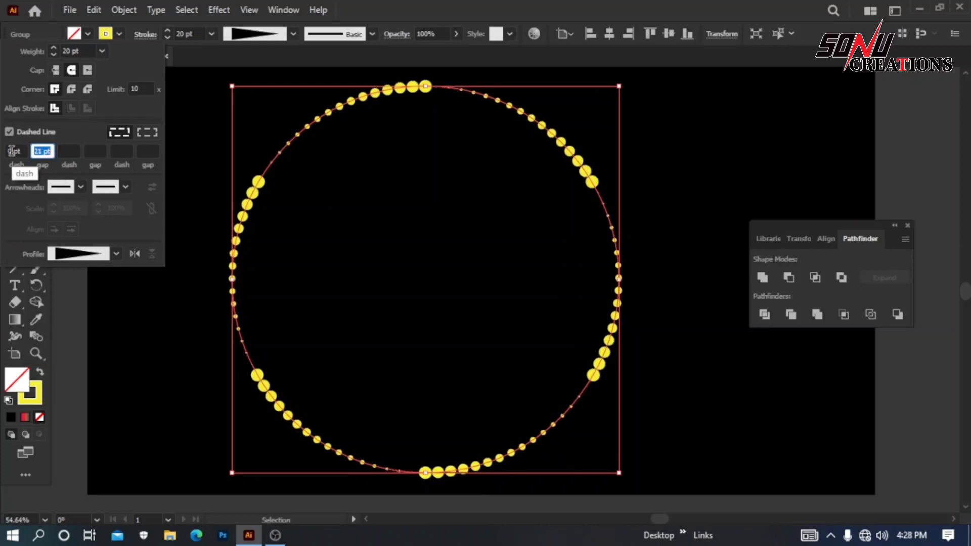
key("Down")
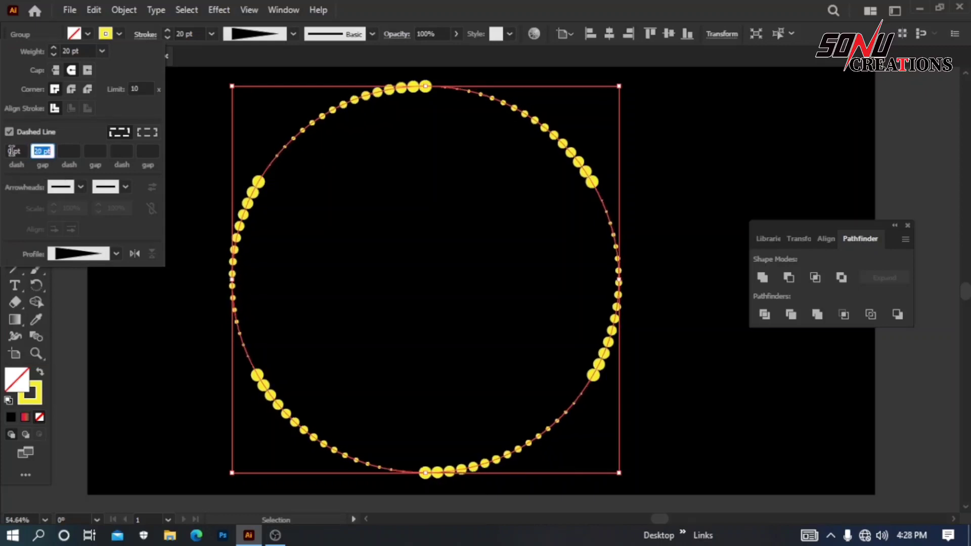
Select the whole dotted ring, ungroup it into separate arcs and clear the selection.
left_click(175, 110)
mouse_move(180, 107)
left_mouse_down()
mouse_move(660, 423)
mouse_move(655, 447)
left_mouse_up()
left_click(126, 11)
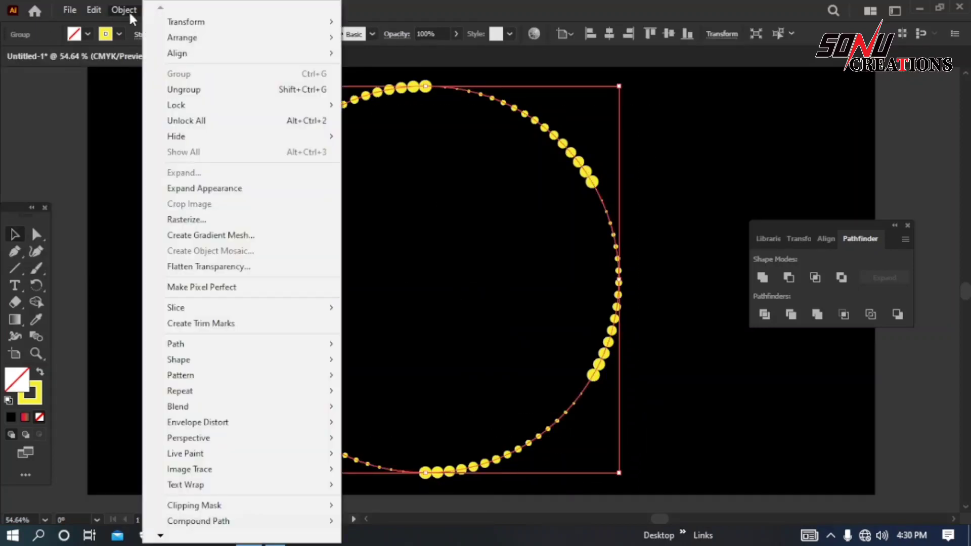
left_click(172, 91)
left_click(191, 156)
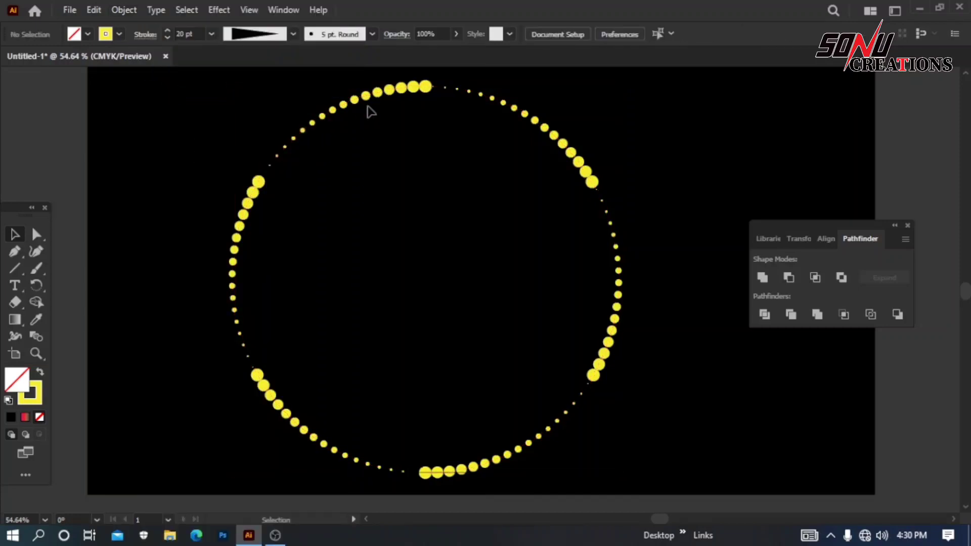
Set the upper-left arc's stroke to bright yellow and the left arc's stroke to red.
left_click(368, 99)
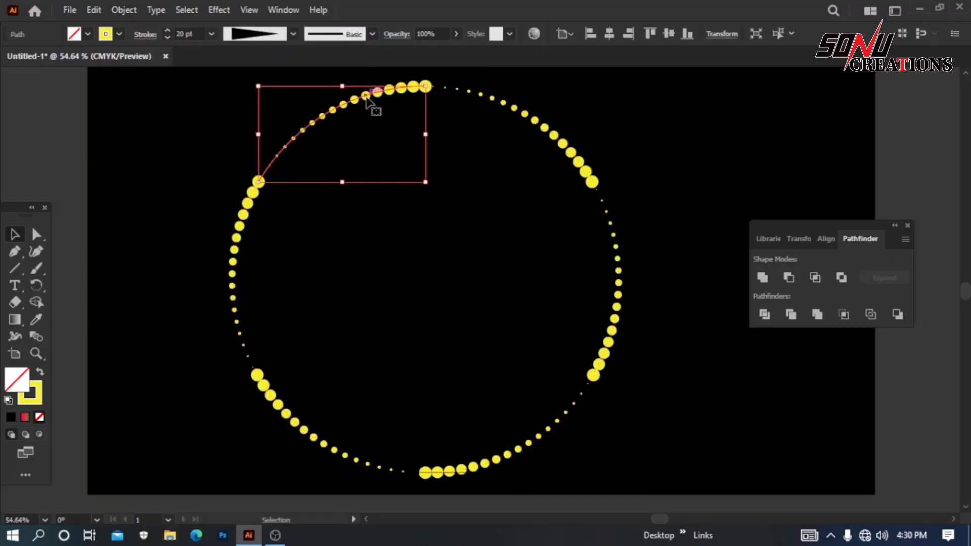
left_click(119, 33)
left_click(60, 58)
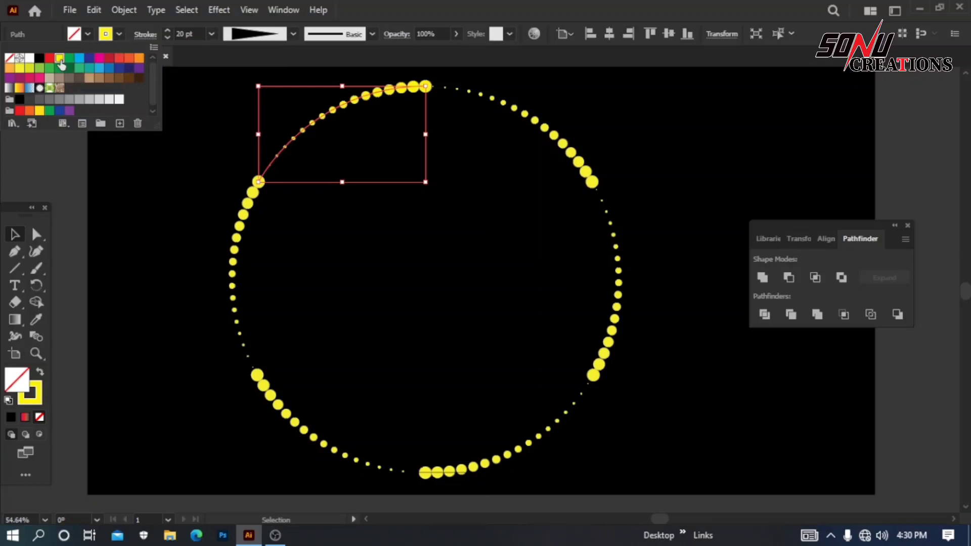
left_click(216, 151)
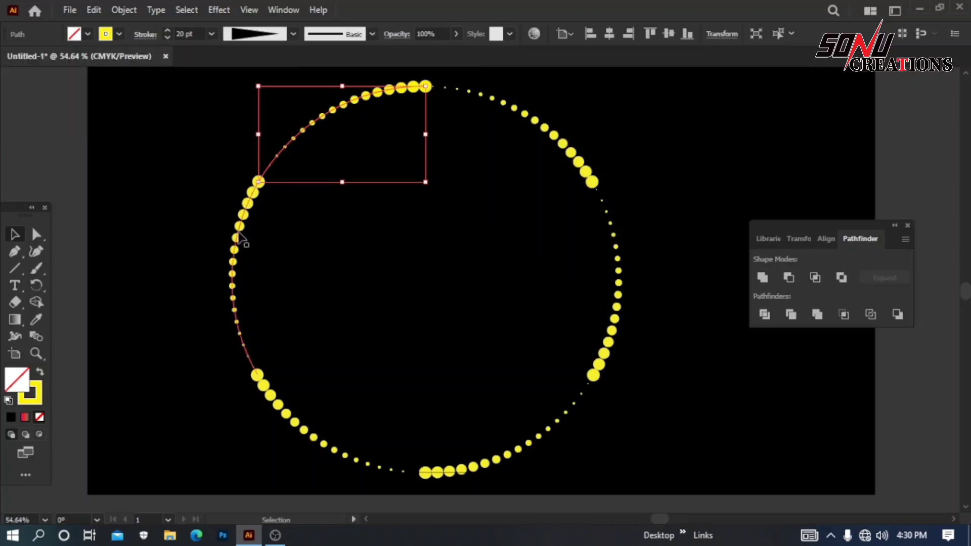
left_click(238, 230)
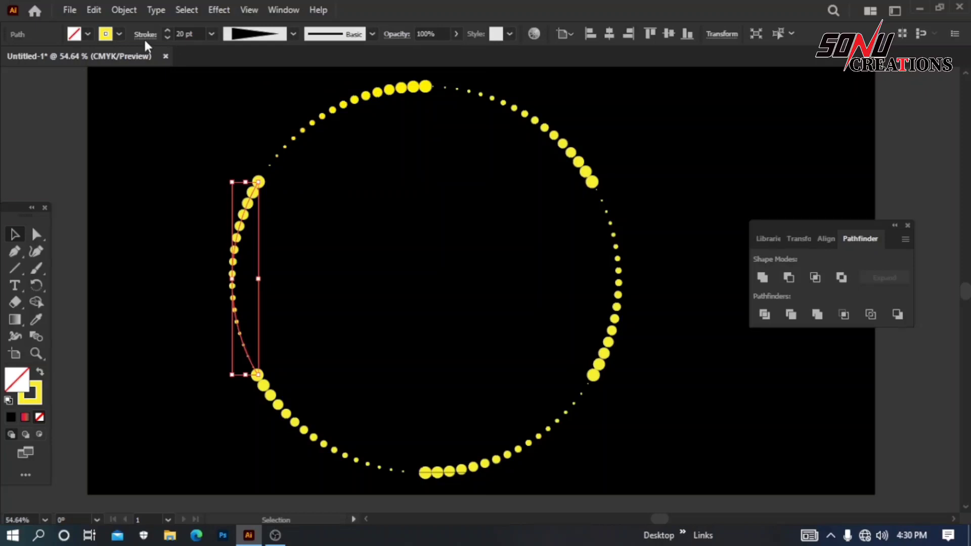
left_click(119, 33)
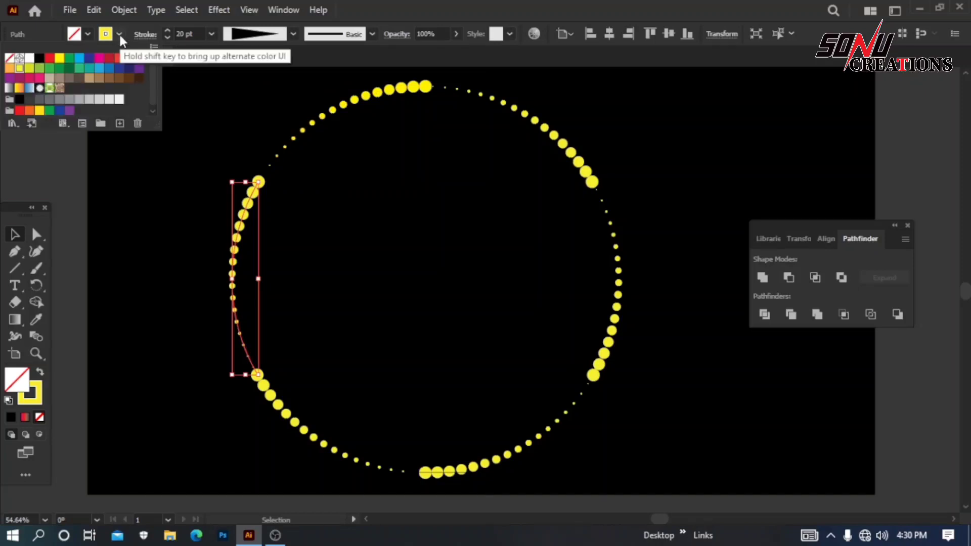
left_click(69, 59)
left_click(48, 60)
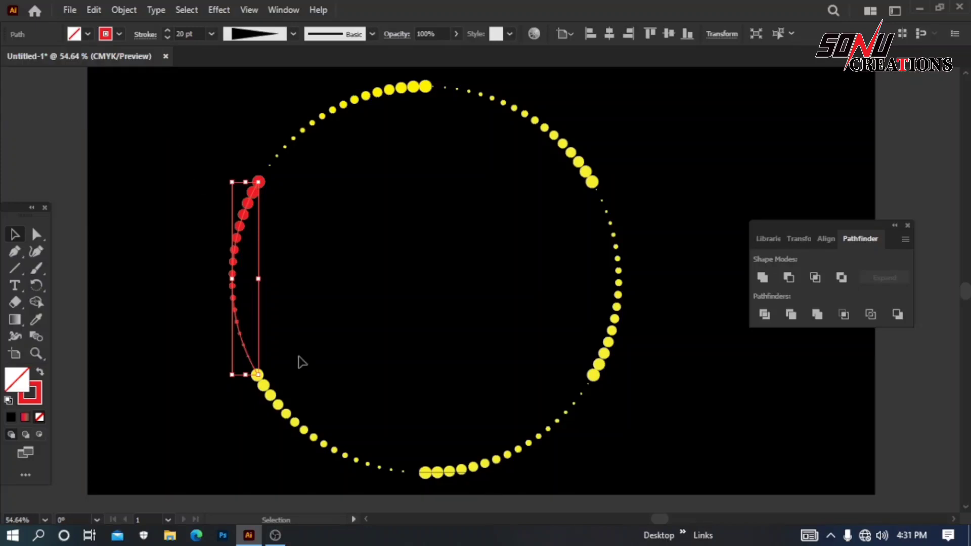
Colour the lower-left arc's stroke green and the lower-right arc's stroke white.
left_click(278, 403)
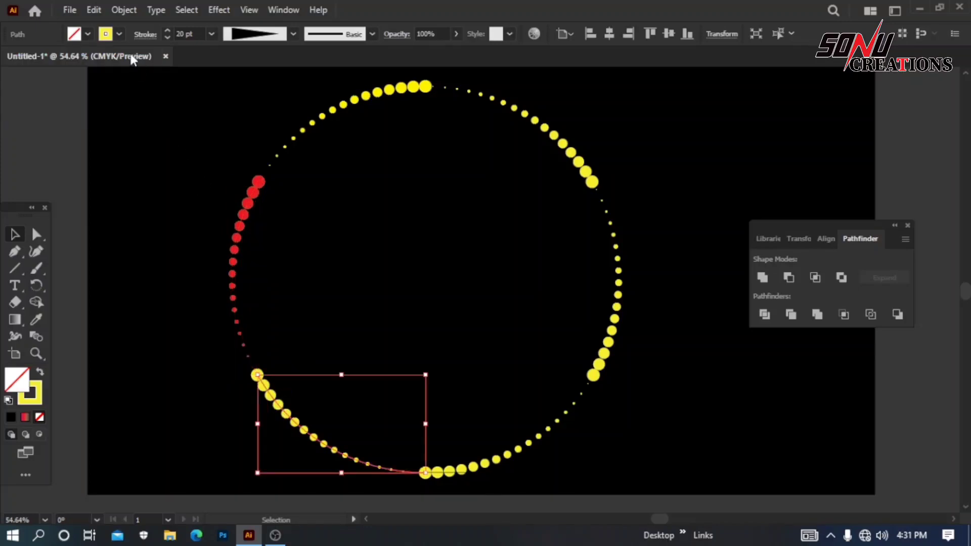
left_click(119, 33)
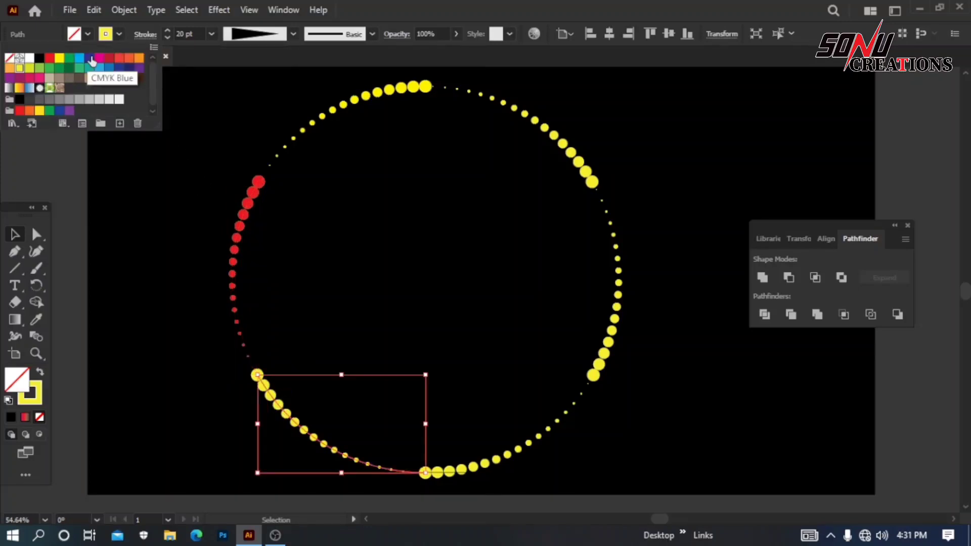
left_click(49, 110)
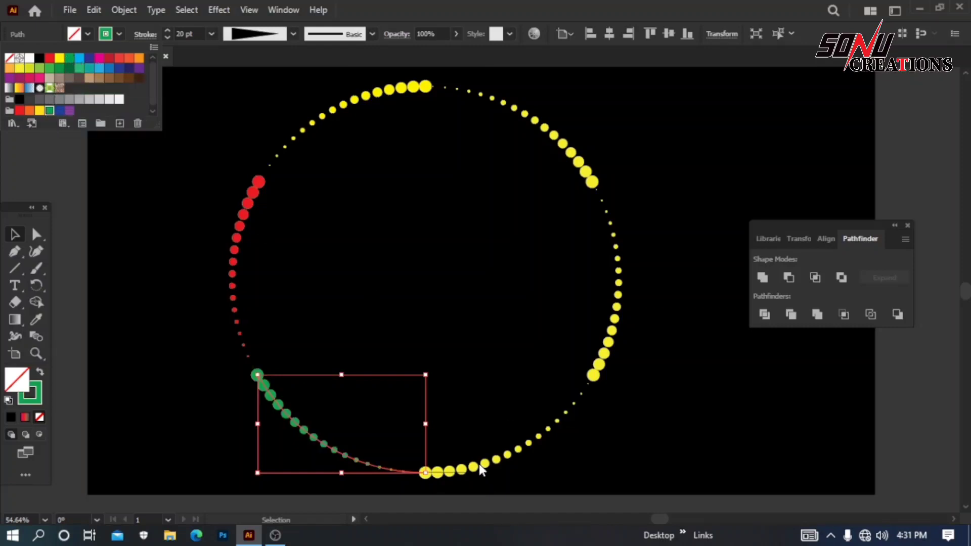
left_click(479, 463)
left_click(482, 465)
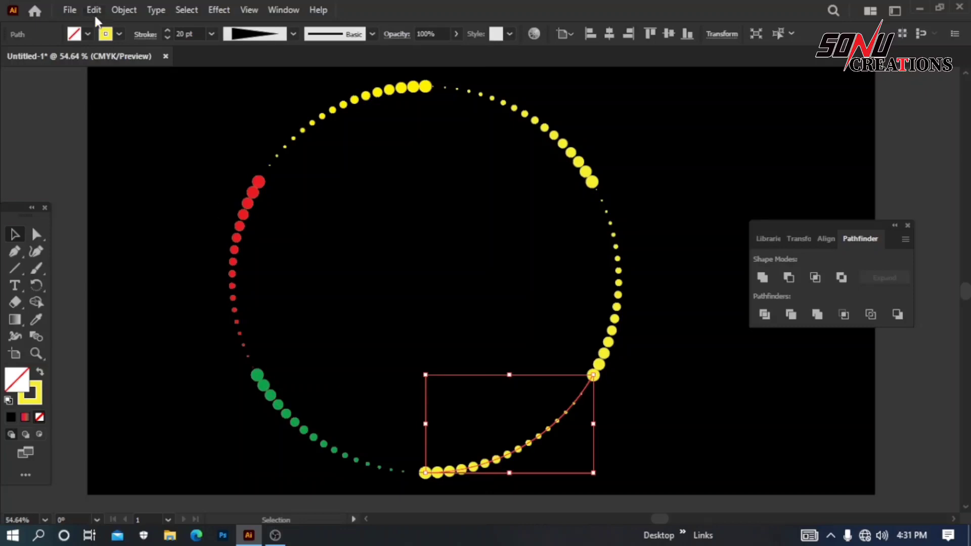
left_click(119, 33)
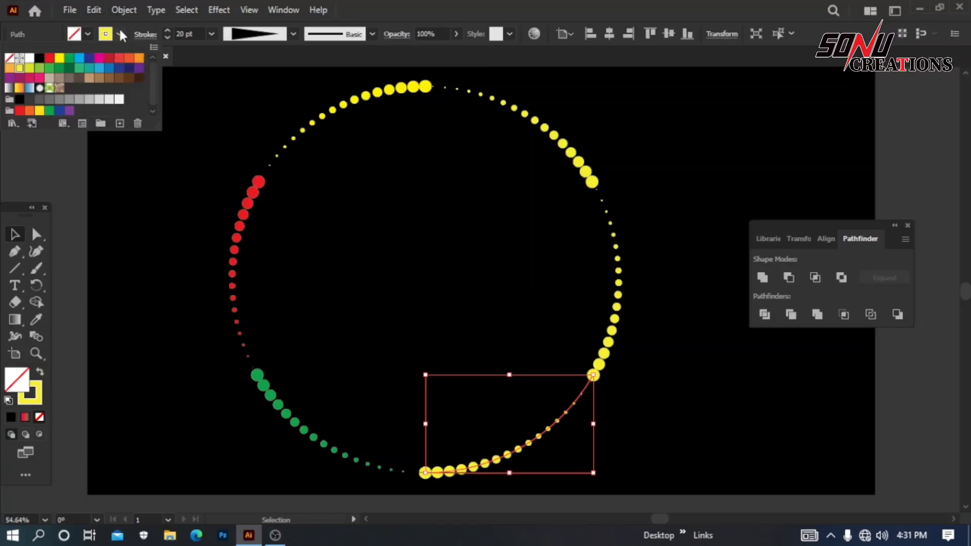
left_click(29, 58)
Colour the right arc's stroke pink.
left_click(611, 349)
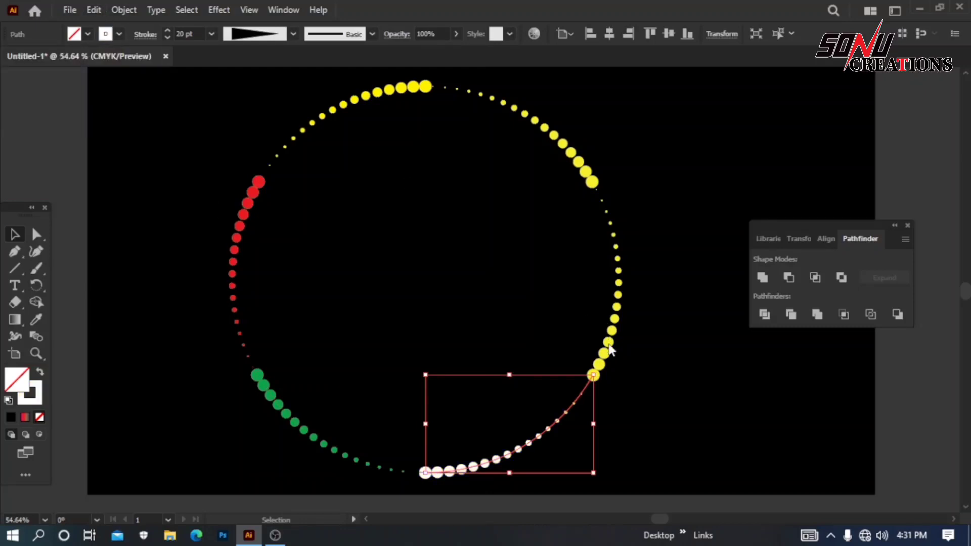
left_click(609, 348)
left_click(122, 29)
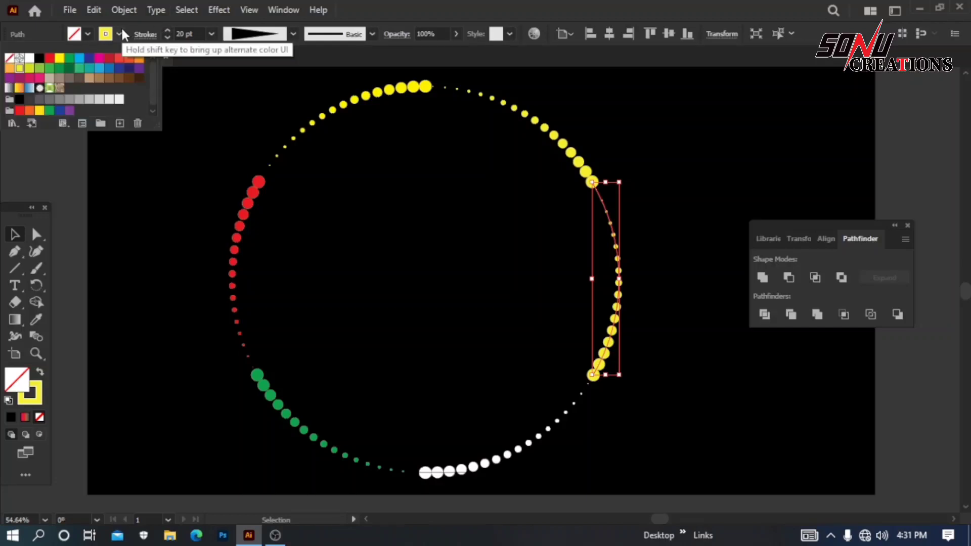
left_click(39, 79)
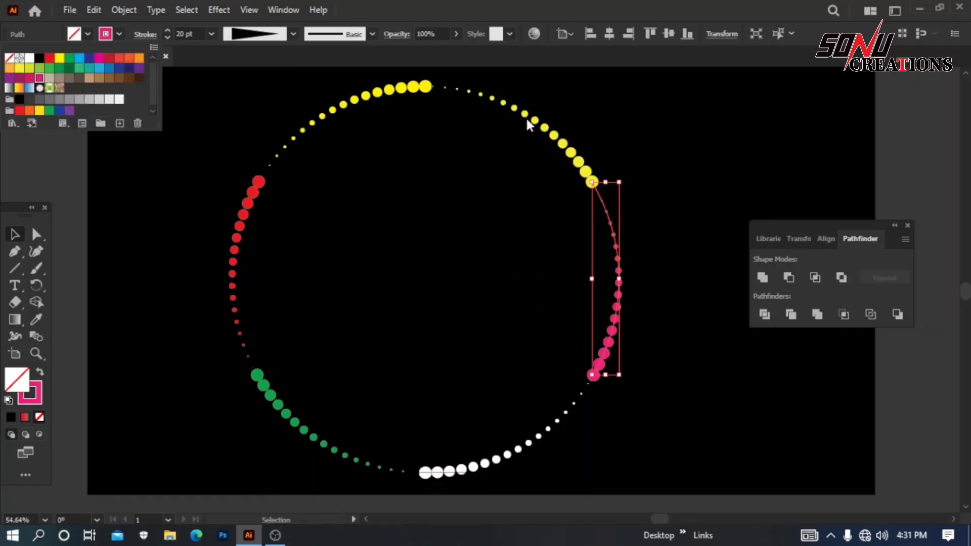
Colour the upper-right arc's stroke light blue.
left_click(560, 139)
left_click(560, 139)
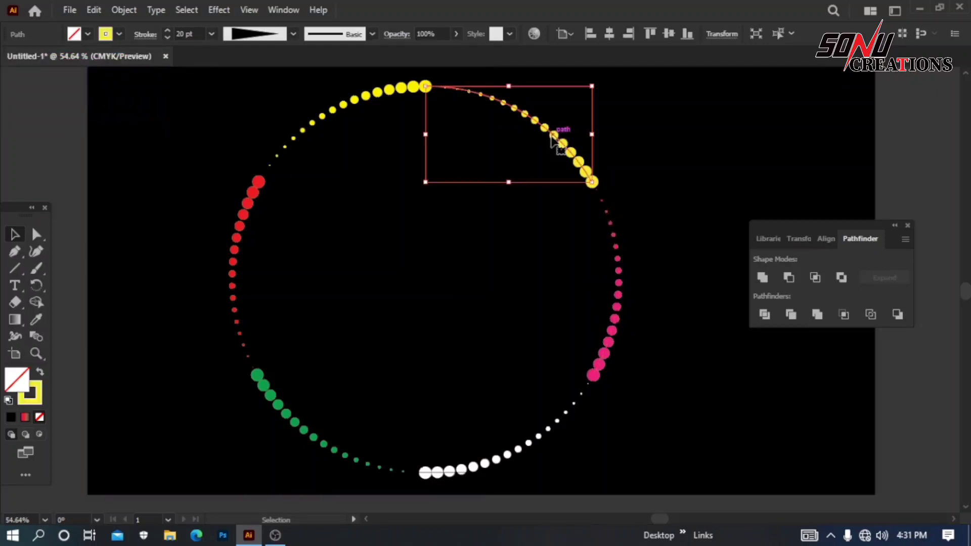
left_click(119, 35)
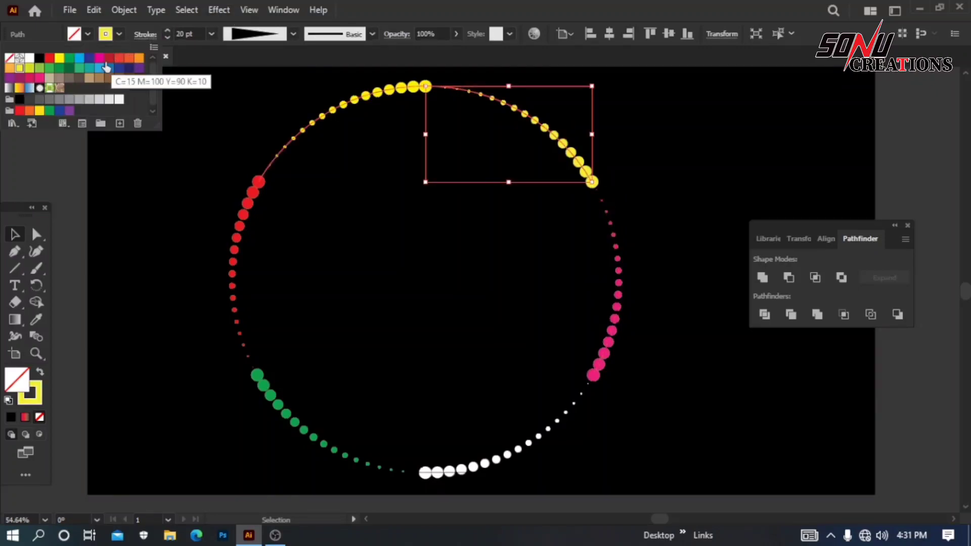
left_click(89, 58)
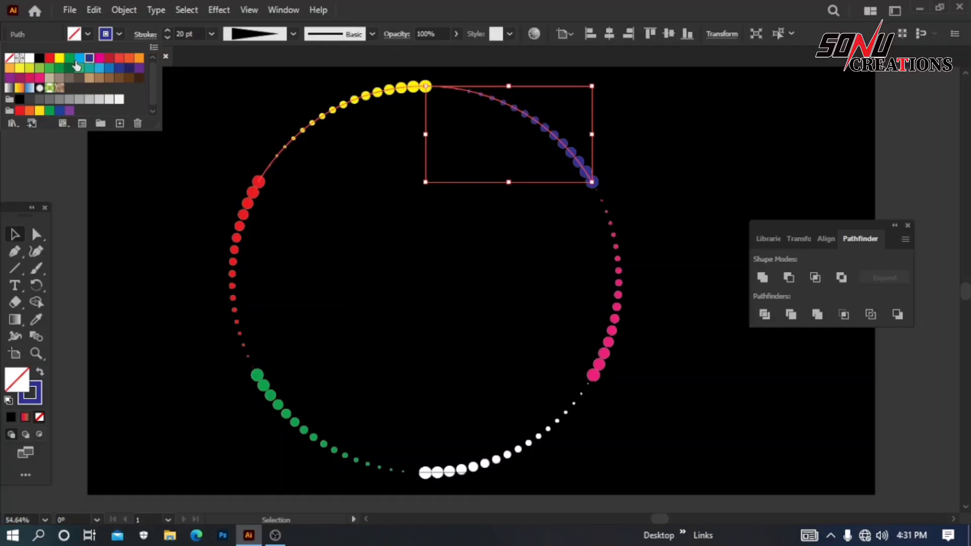
left_click(79, 59)
left_click(201, 230)
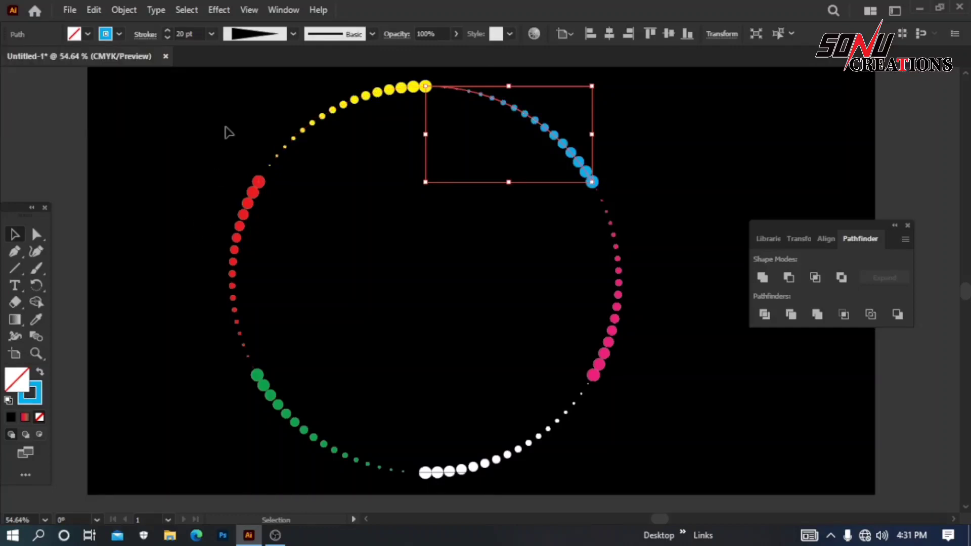
Select all six coloured arcs and group them.
left_click(215, 85)
left_click_drag(215, 85, 628, 470)
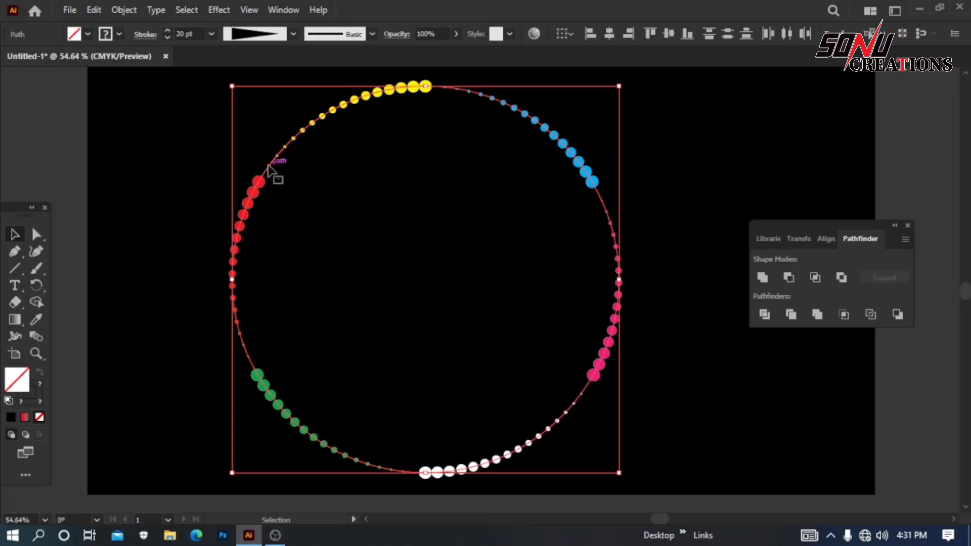
left_click(127, 10)
left_click(171, 75)
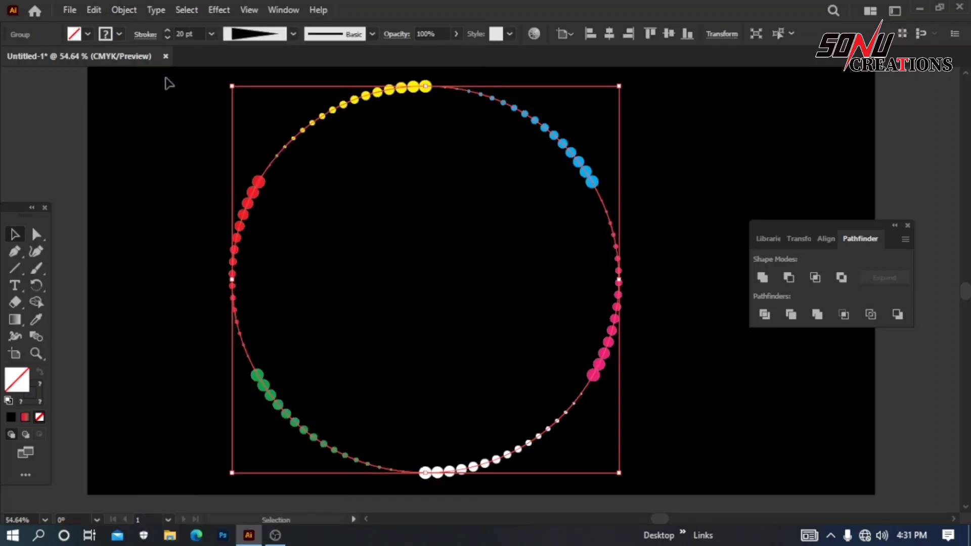
Start a Transform effect on the grouped ring and set its horizontal and vertical scale to 88%.
left_click(224, 12)
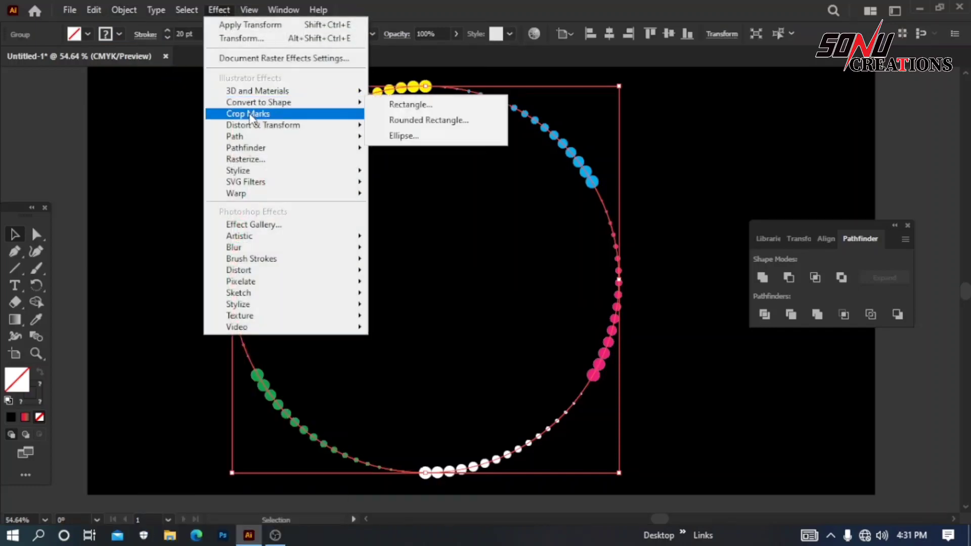
mouse_move(254, 128)
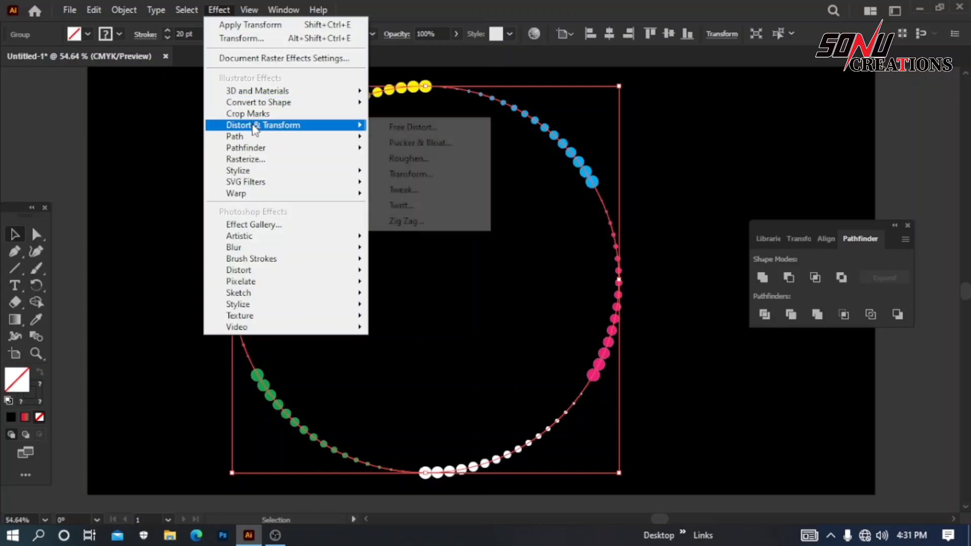
left_click(394, 172)
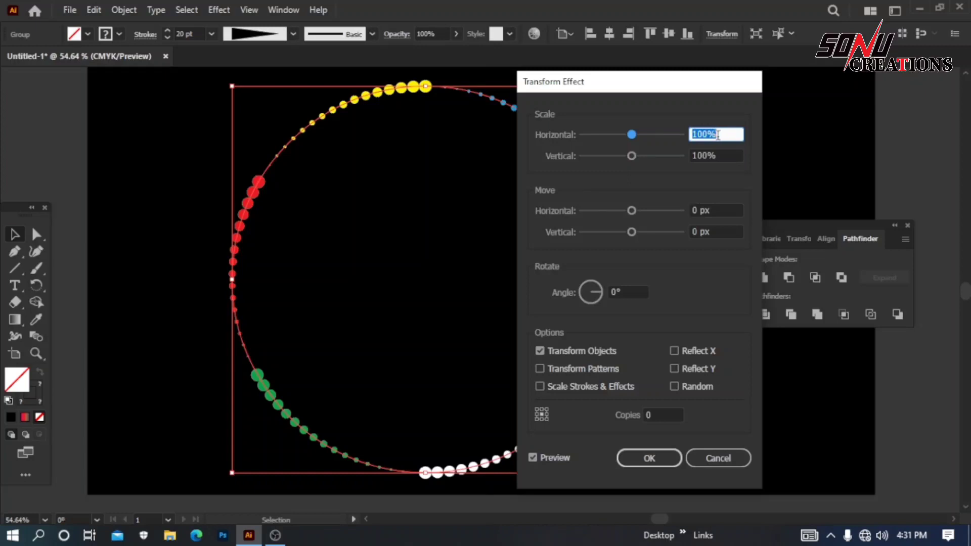
type("88")
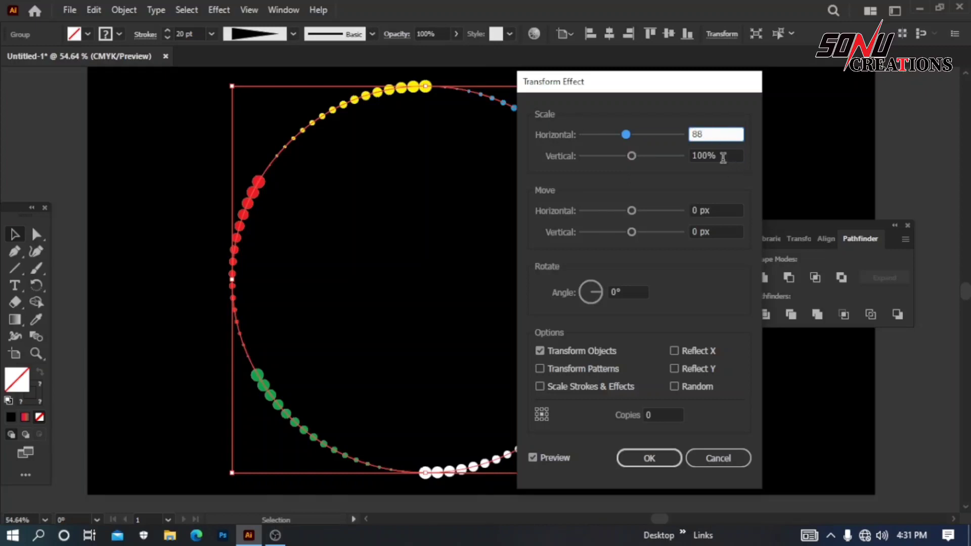
key("Tab")
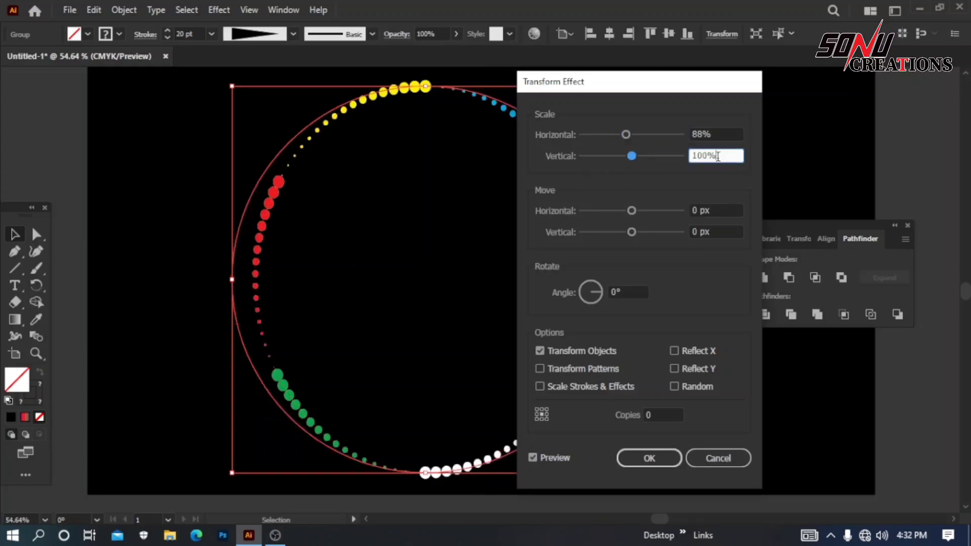
type("88")
Set the Transform effect's rotation angle to 70° and its number of copies to 35.
left_click_drag(590, 299, 596, 283)
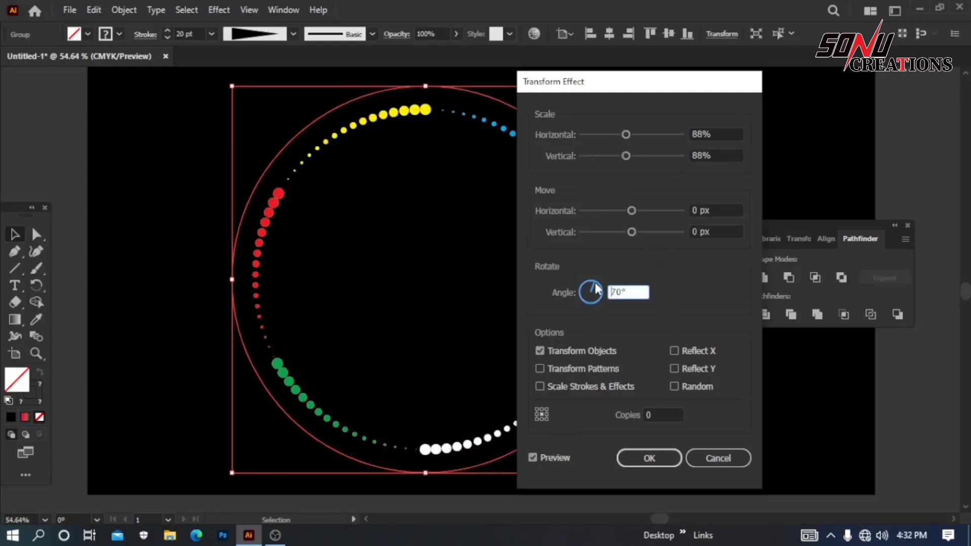
left_click(652, 412)
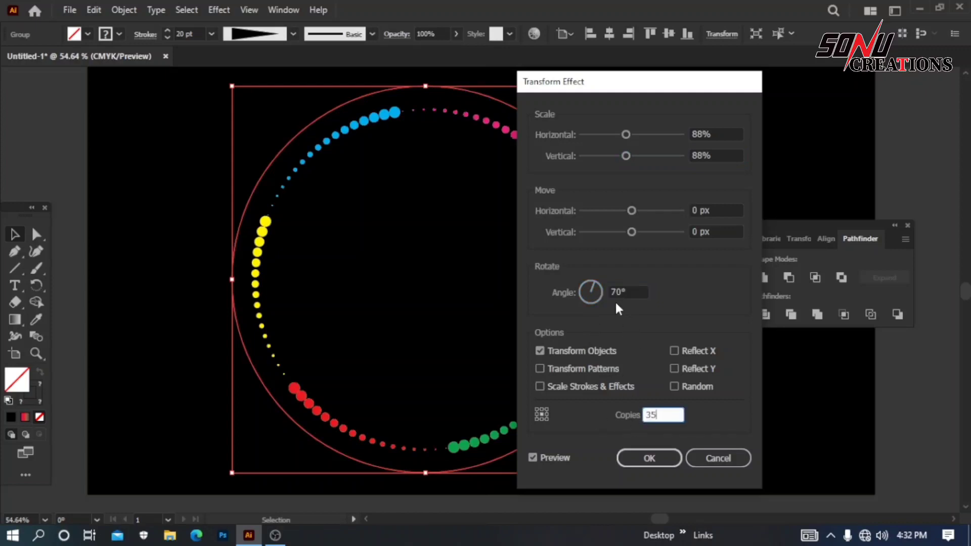
Adjust the Transform effect's rotation angle in small increments against the preview and settle on 54°.
left_click(598, 289)
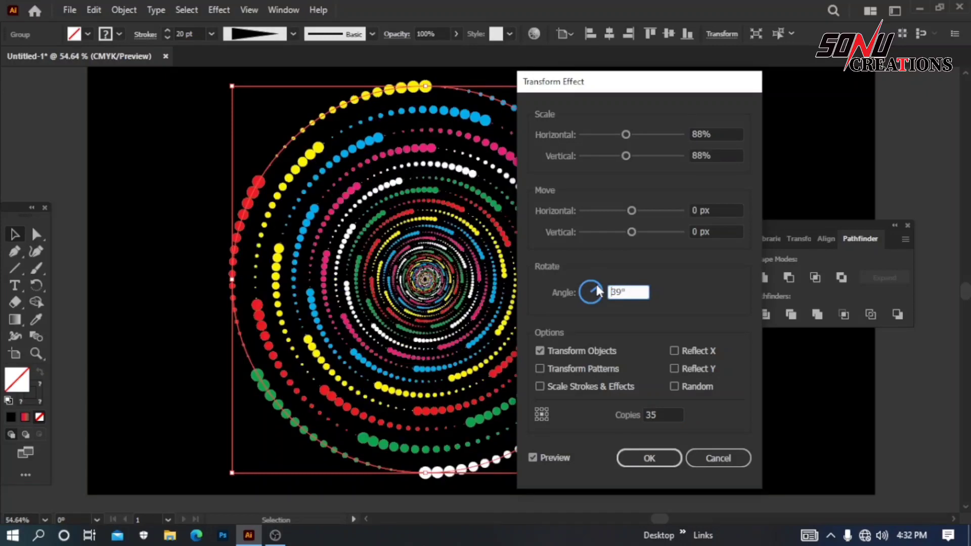
double_click(634, 292)
key("Up")
key("Up")
key("Up")
key("Up")
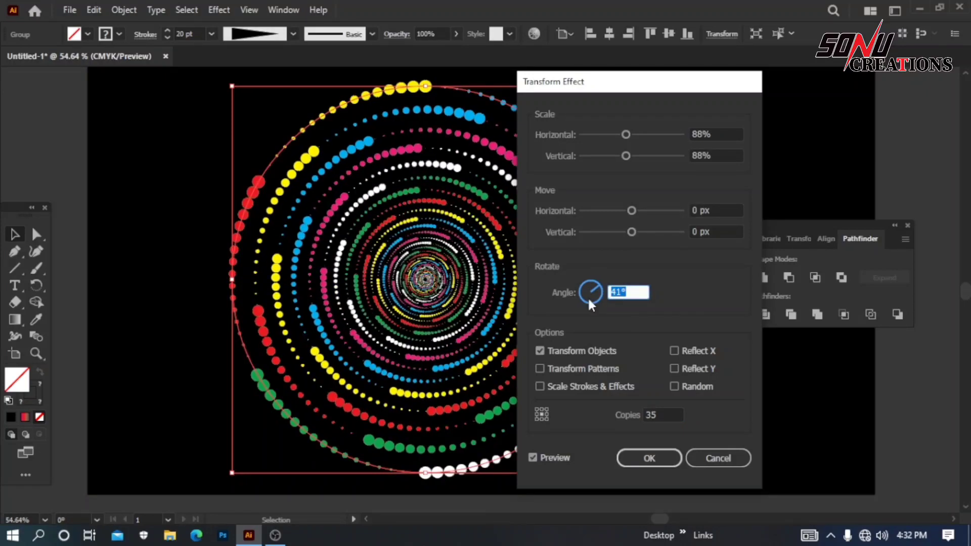
key("Up")
key("Up")
key("Up")
key("Up")
key("Up")
key("Up")
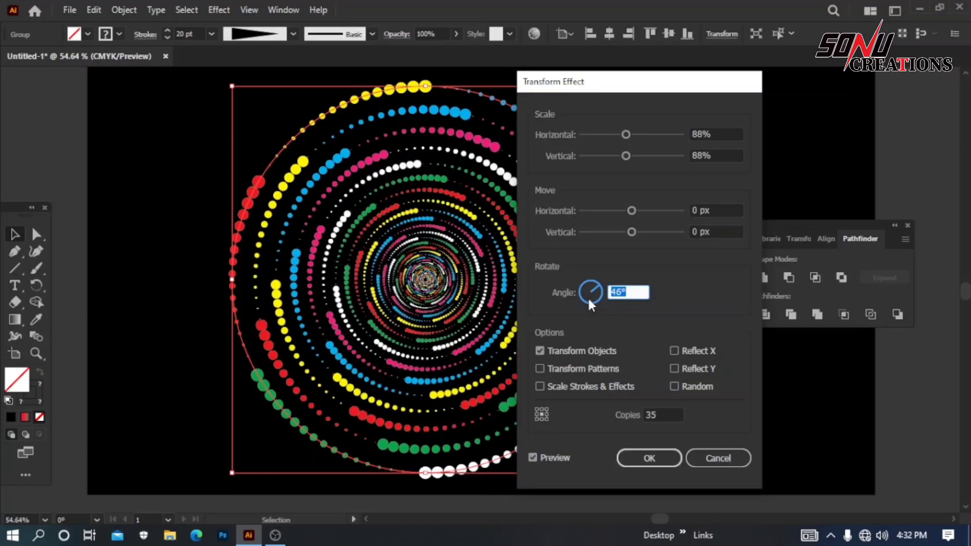
key("Up")
key("Up")
key("Up")
key("Up")
key("Up")
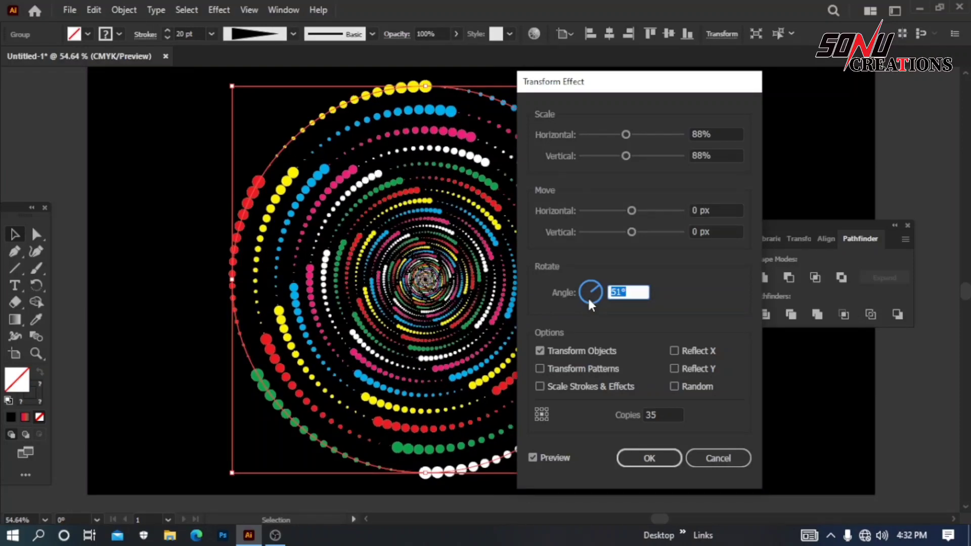
key("Up")
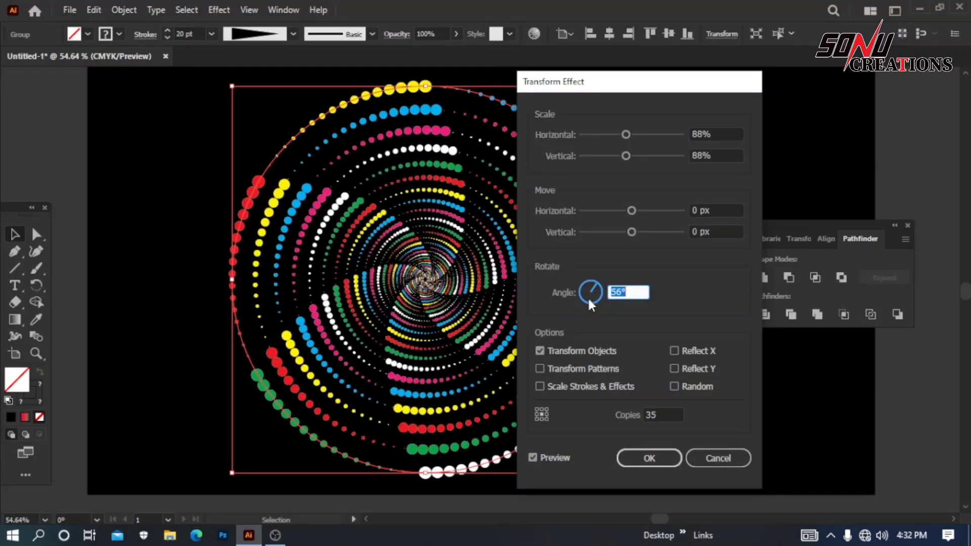
key("Down")
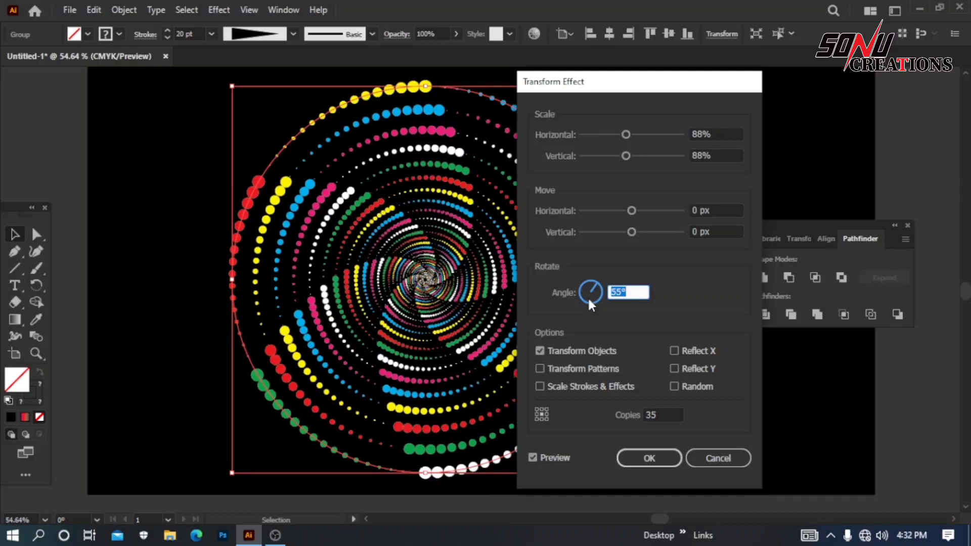
key("Down")
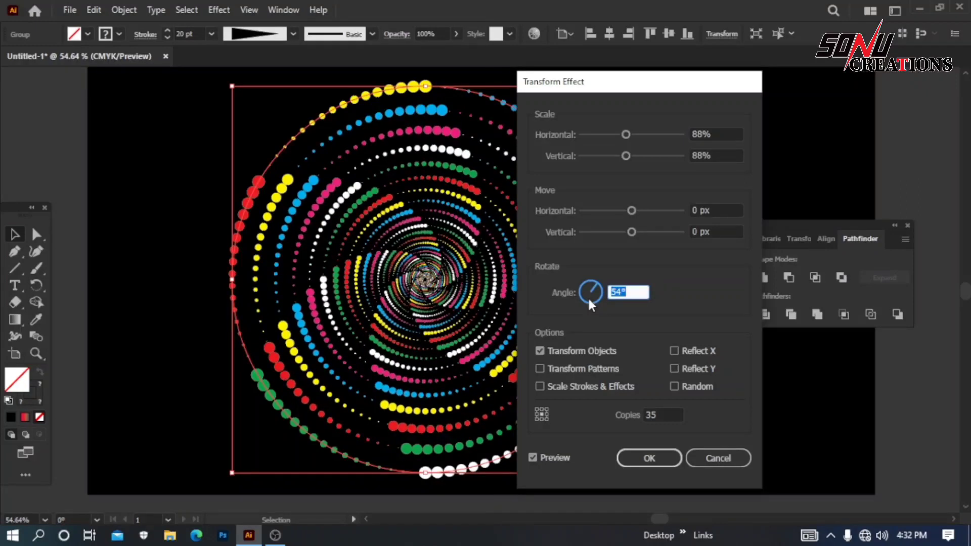
Try the Random option, switch it off again and apply the Transform effect to the ring.
left_click(675, 386)
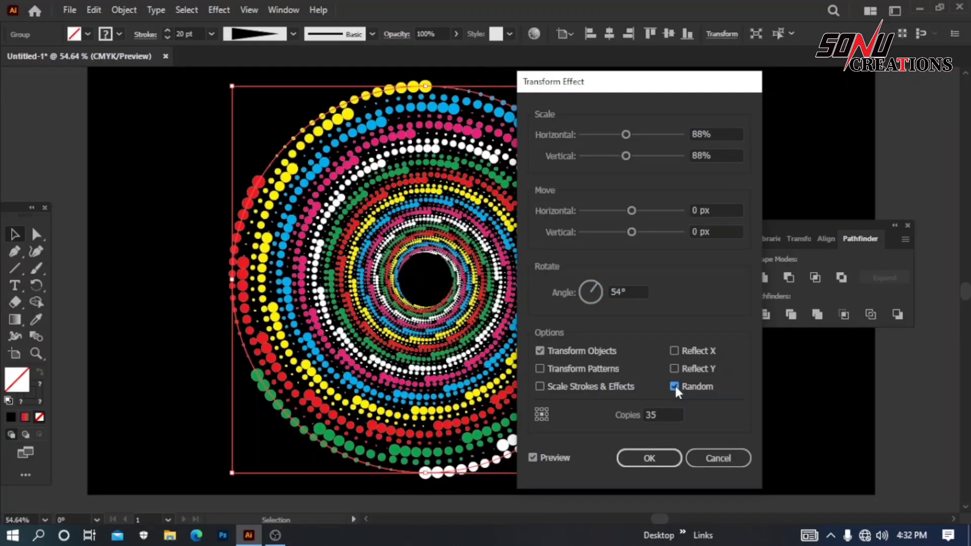
left_click(674, 387)
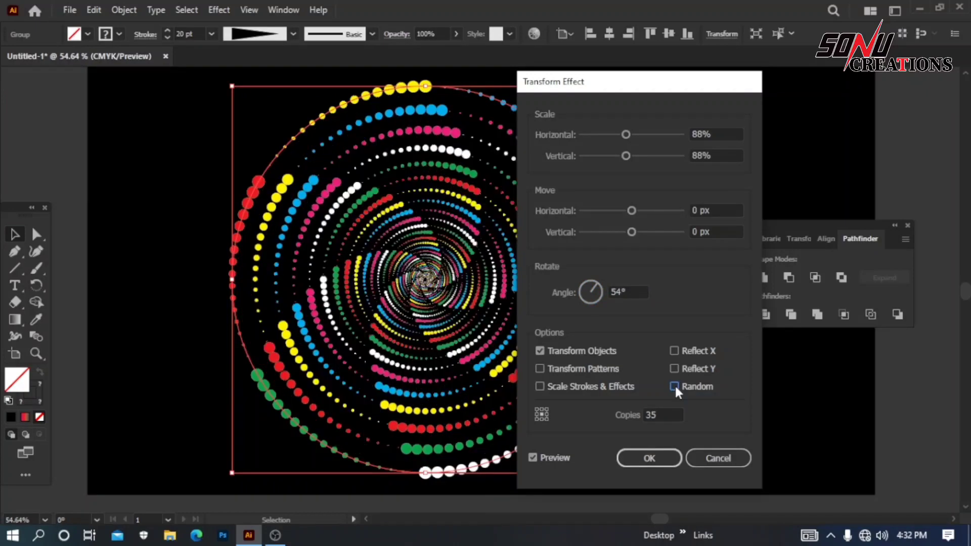
left_click(648, 458)
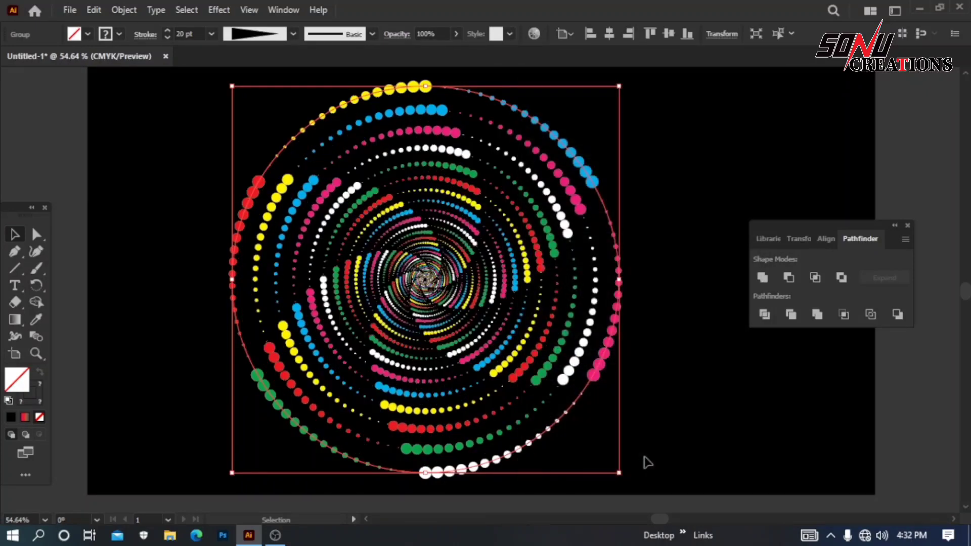
Centre the dotted spiral group horizontally and vertically on the black artboard and deselect it.
left_click(188, 274)
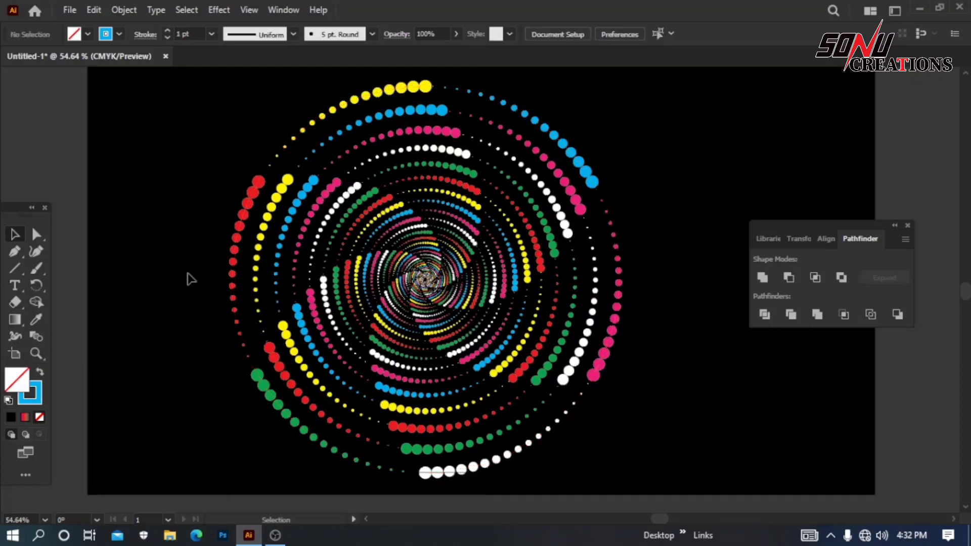
left_click(236, 266)
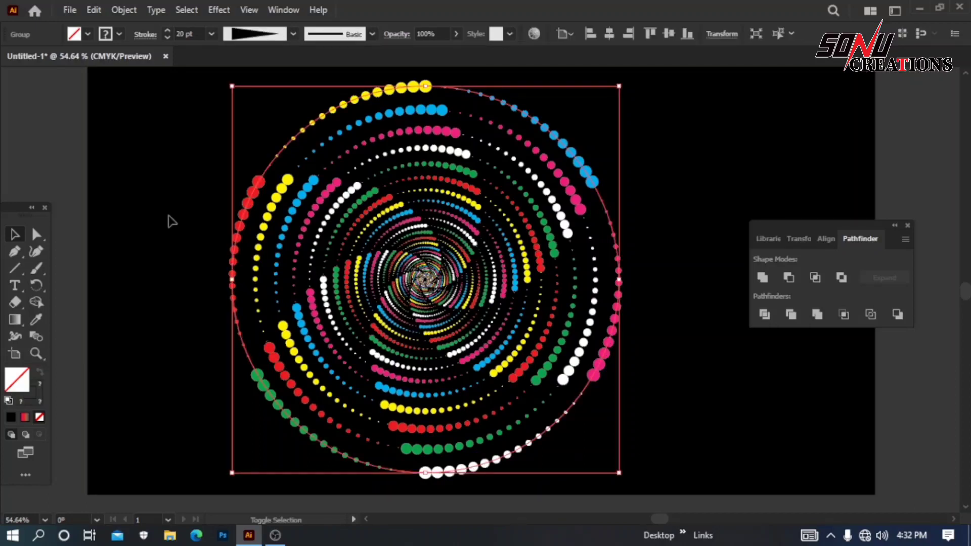
left_click(604, 38)
left_click(667, 38)
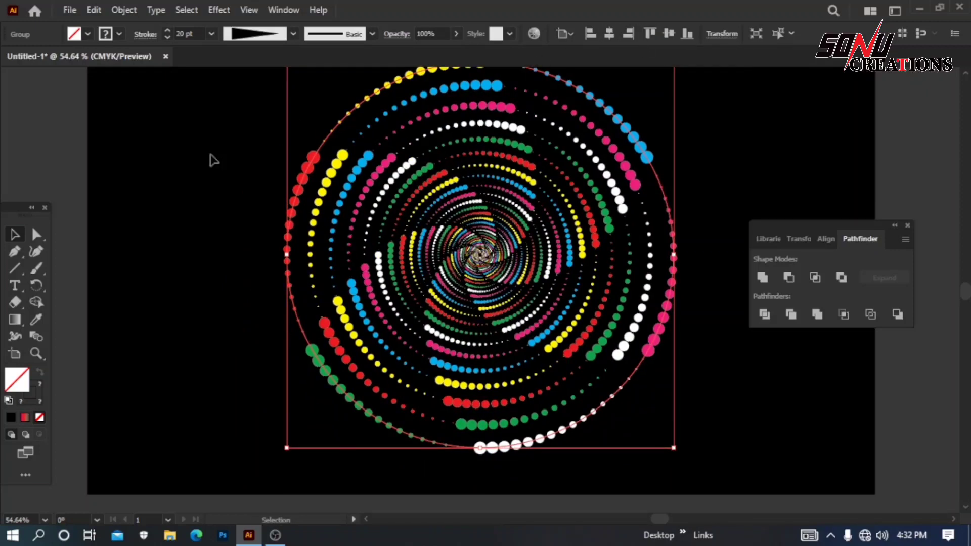
left_click(70, 147)
scroll(74, 153, "up", 2)
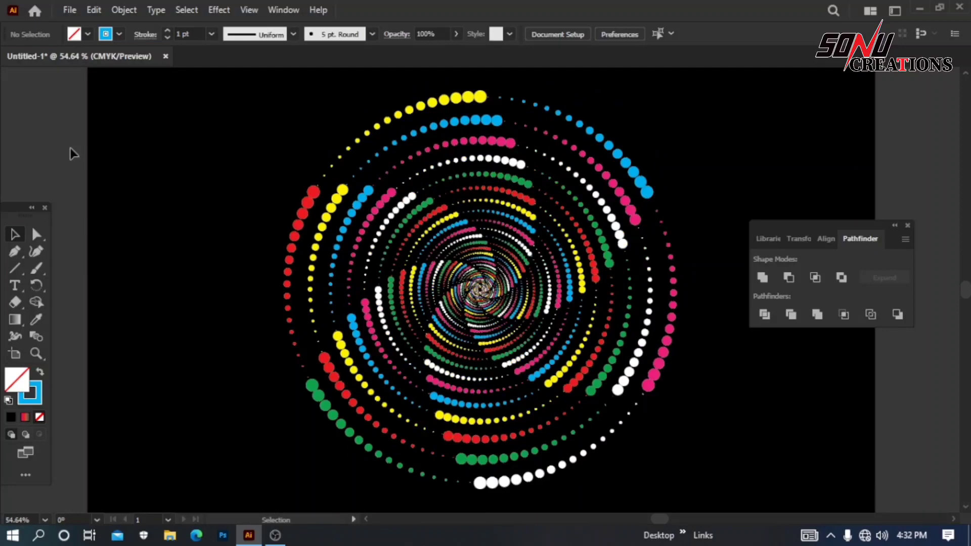